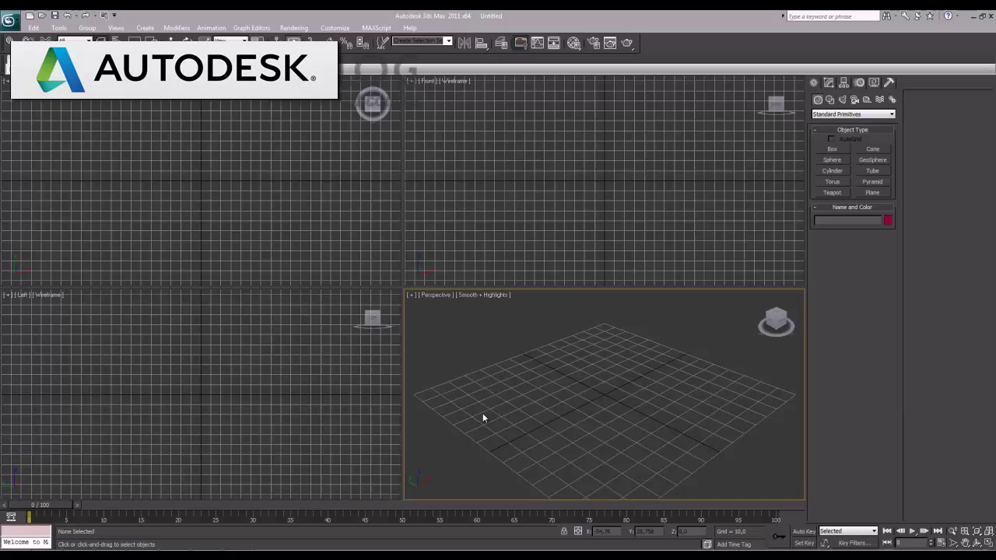
# Maximize the Perspective viewport and pick the Sphere standard primitive.
pyautogui.click(988, 543)
pyautogui.click(833, 161)
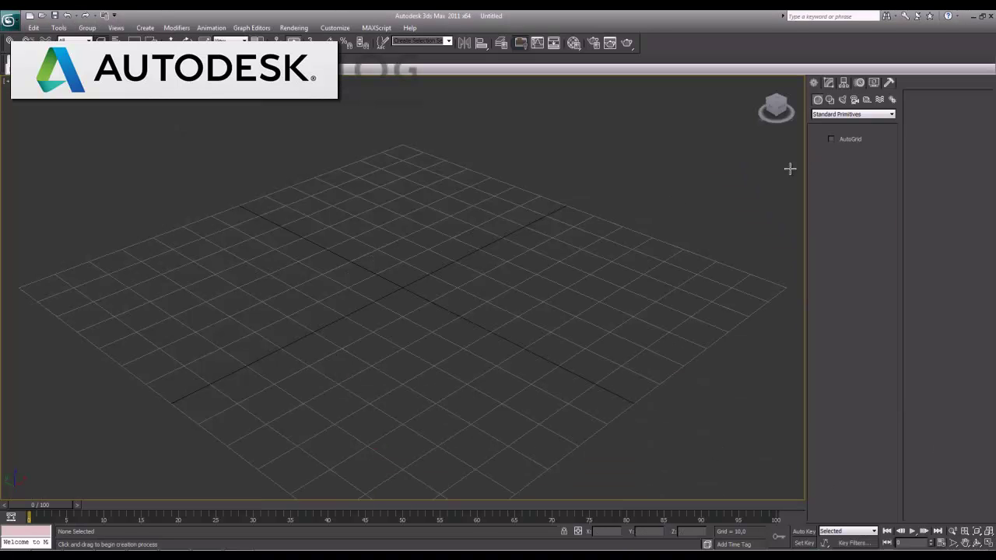
# Draw a green sphere of about 25.8 radius, raise it above the grid, and zoom in on it.
pyautogui.moveTo(397, 288); pyautogui.dragTo(430, 311)
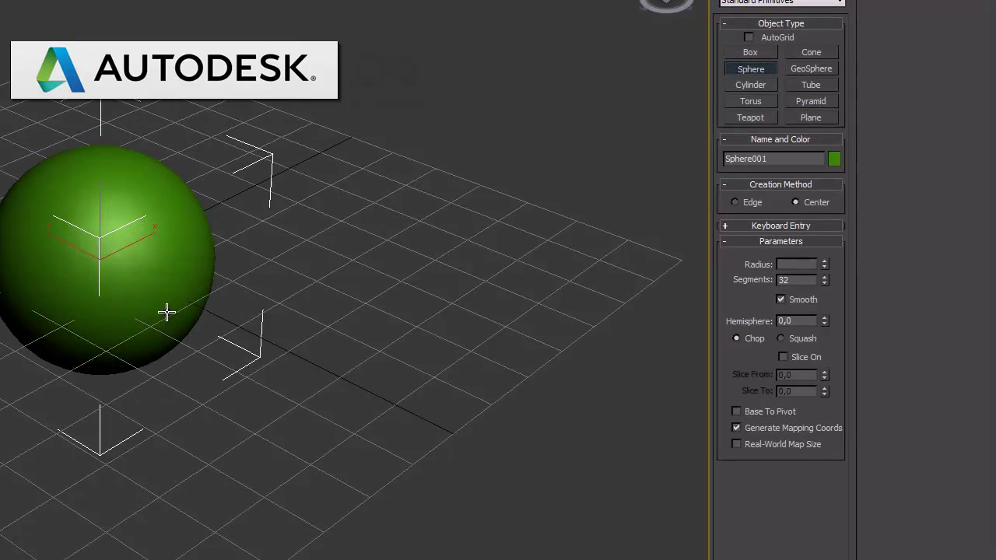
pyautogui.moveTo(149, 296); pyautogui.dragTo(173, 318)
pyautogui.rightClick(96, 167)
pyautogui.moveTo(105, 177); pyautogui.dragTo(106, 58)
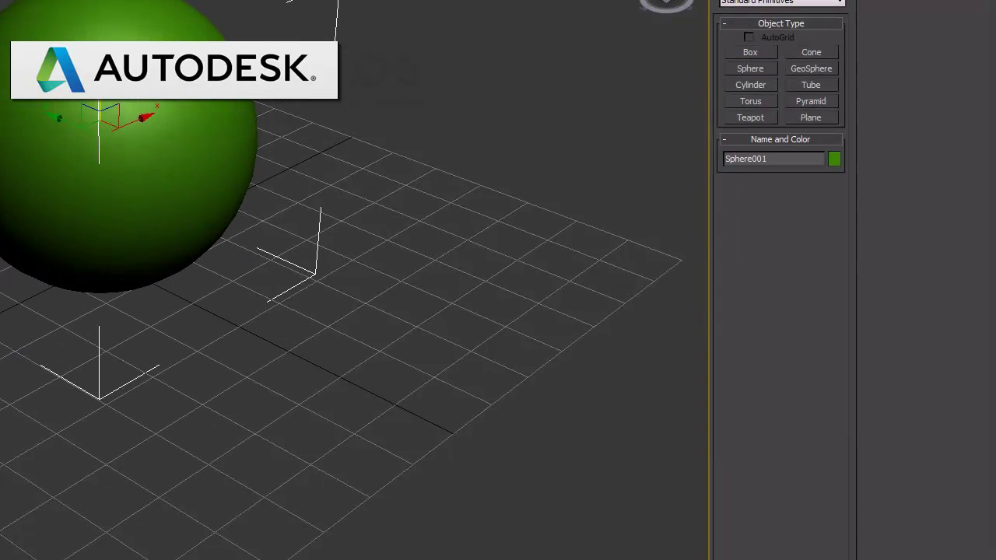
pyautogui.press('z')
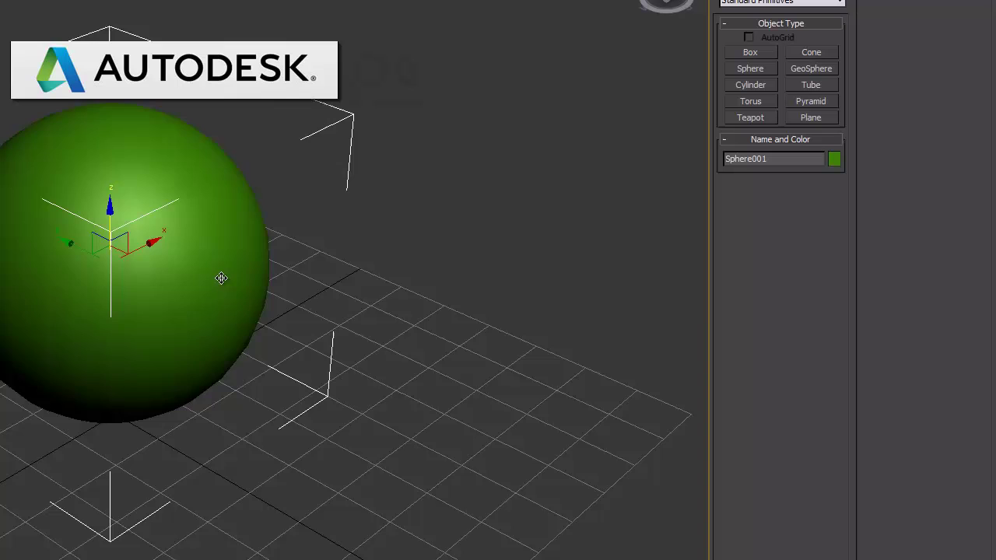
pyautogui.hotkey('alt', 'z')
pyautogui.moveTo(151, 366); pyautogui.dragTo(154, 335)
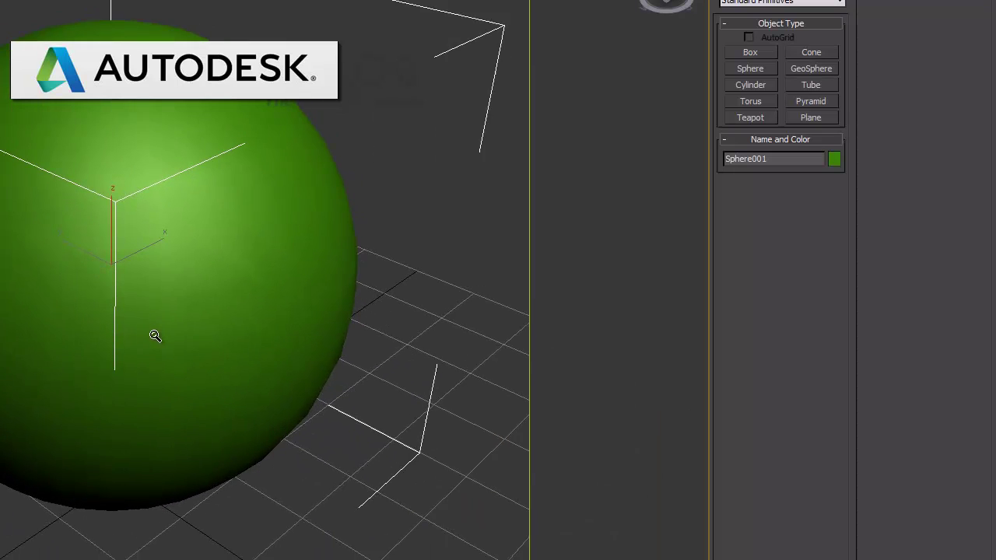
pyautogui.scroll(-1, 155, 336)
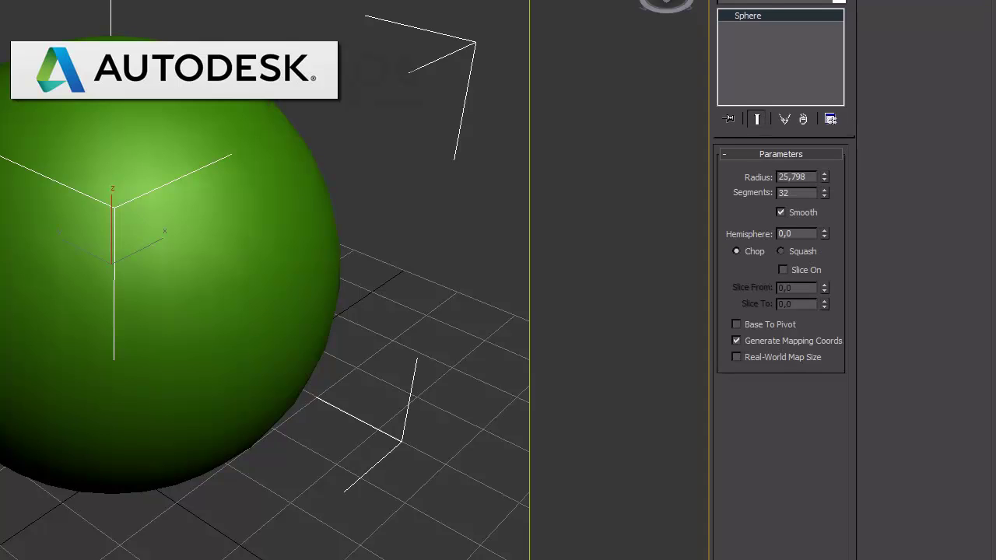
# Apply Hair and Fur (WSM) to the sphere and render the Perspective view.
pyautogui.click(809, 3)
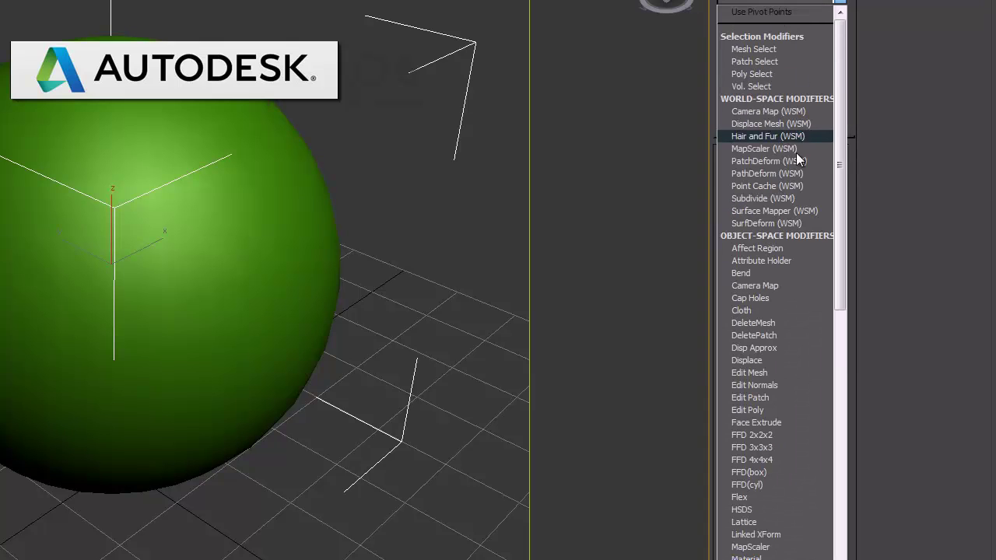
pyautogui.click(771, 138)
pyautogui.moveTo(265, 147); pyautogui.dragTo(272, 188)
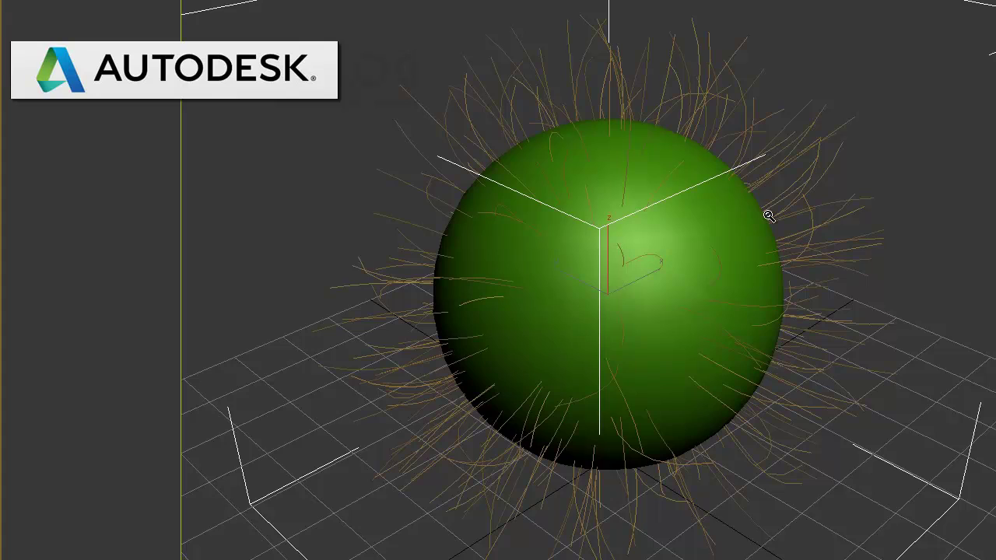
pyautogui.hotkey('shift', 'q')
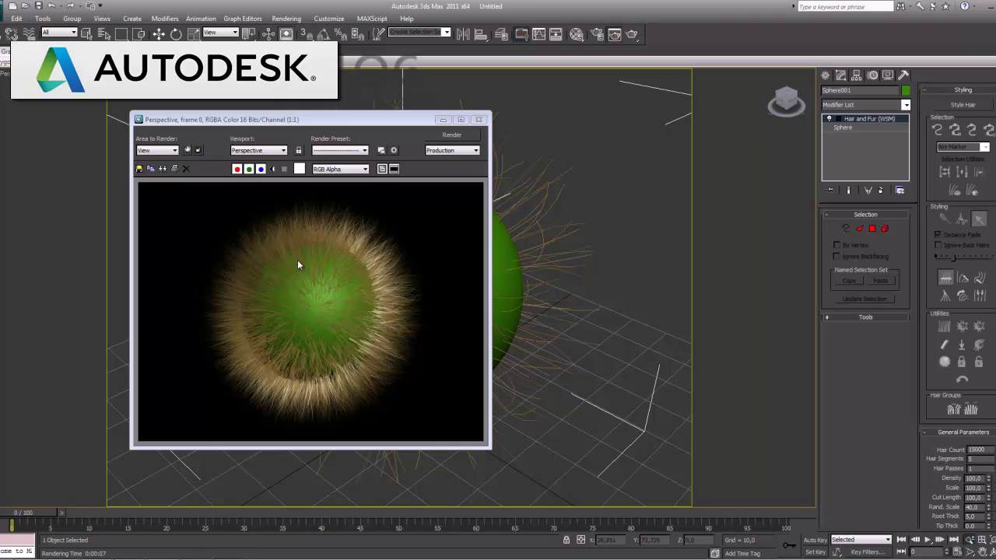
# Load the tall straw (breeze) hair preset from the Tools rollout.
pyautogui.click(478, 119)
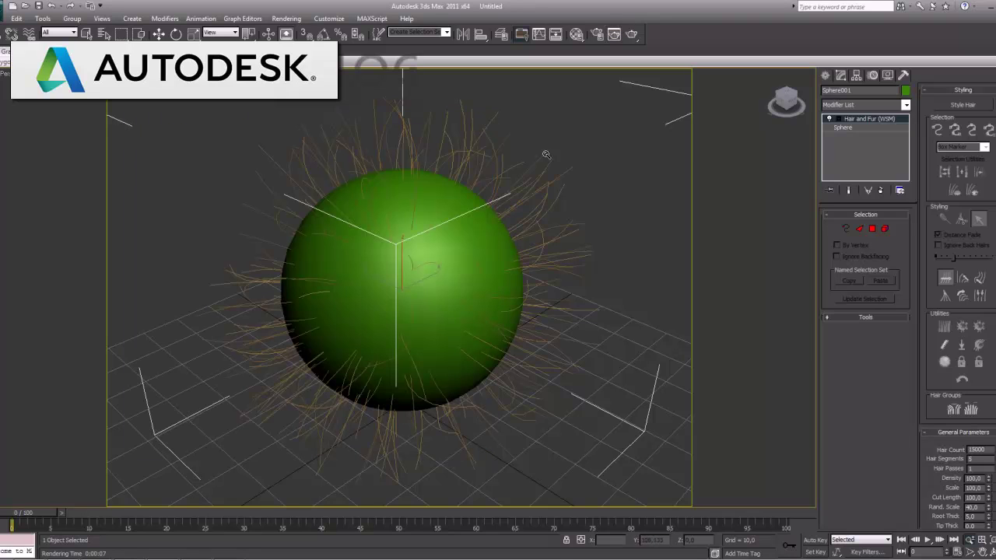
pyautogui.click(158, 34)
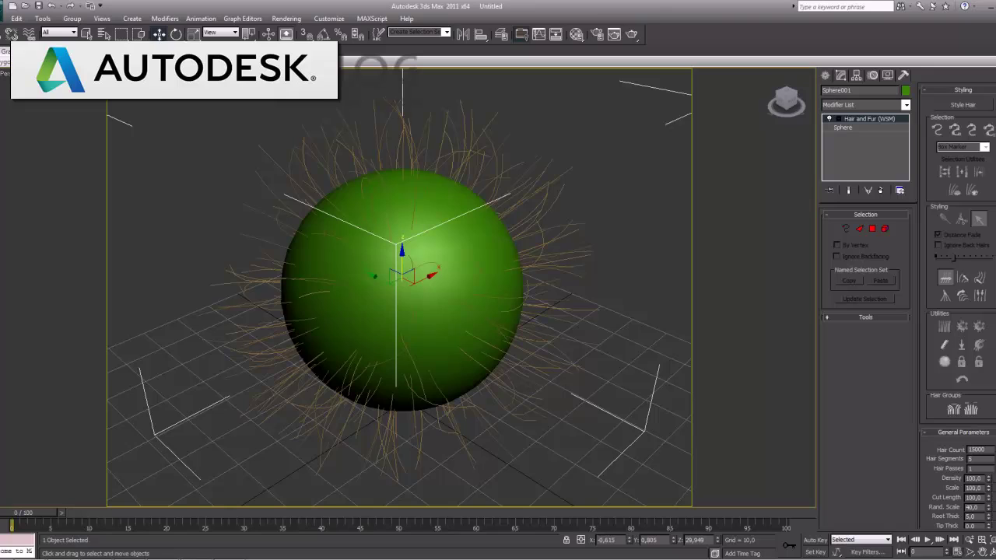
pyautogui.click(855, 318)
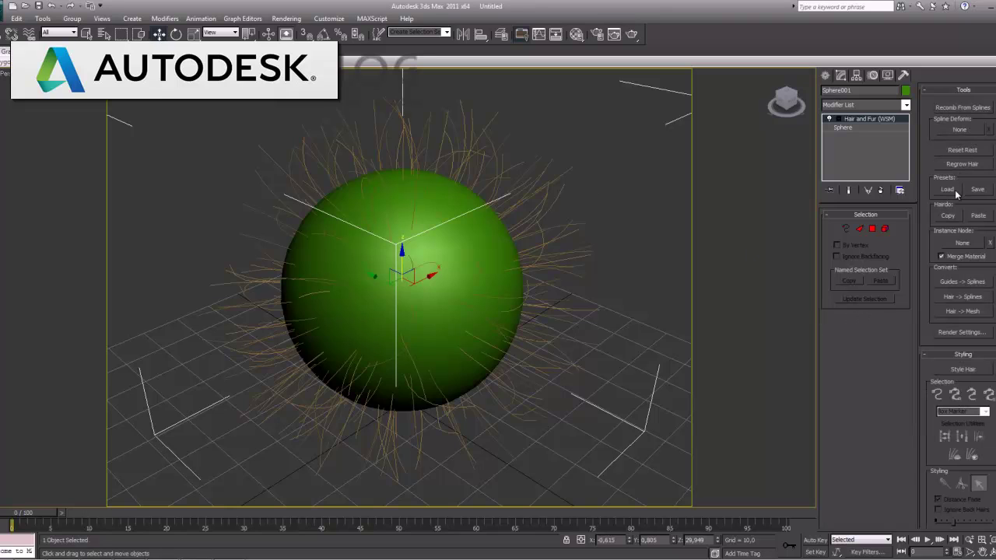
pyautogui.click(949, 189)
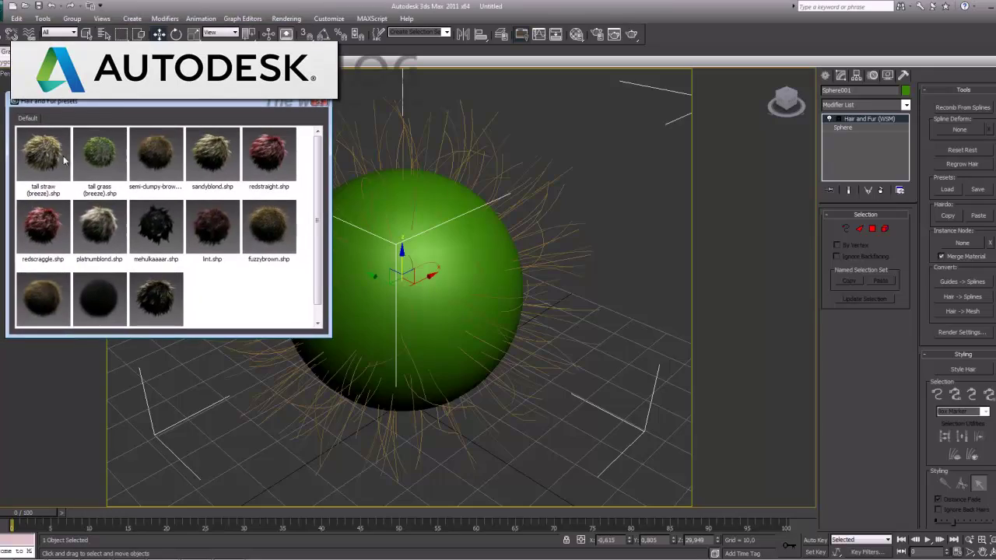
pyautogui.doubleClick(48, 161)
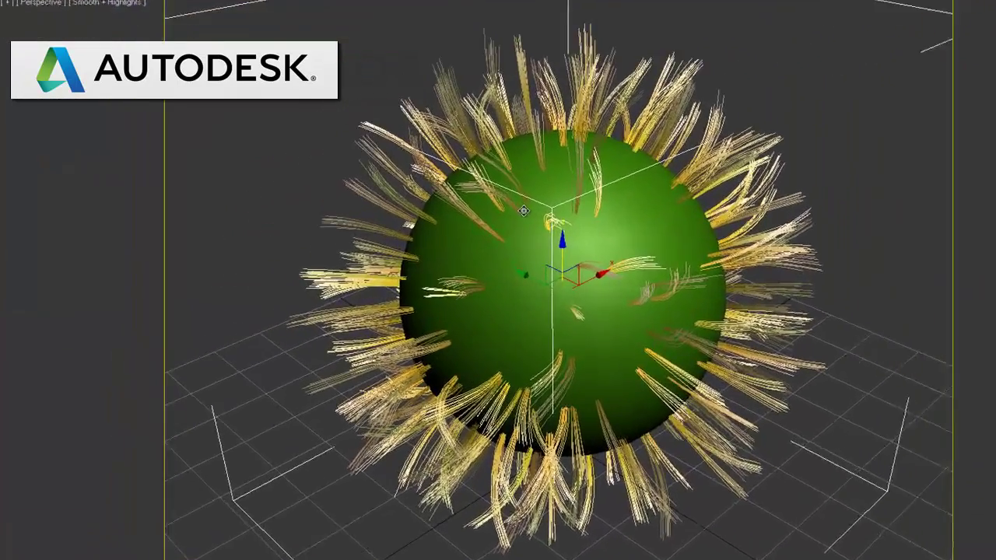
# Render the straw-haired sphere, then undo the Hair and Fur modifier.
pyautogui.hotkey('shift', 'q')
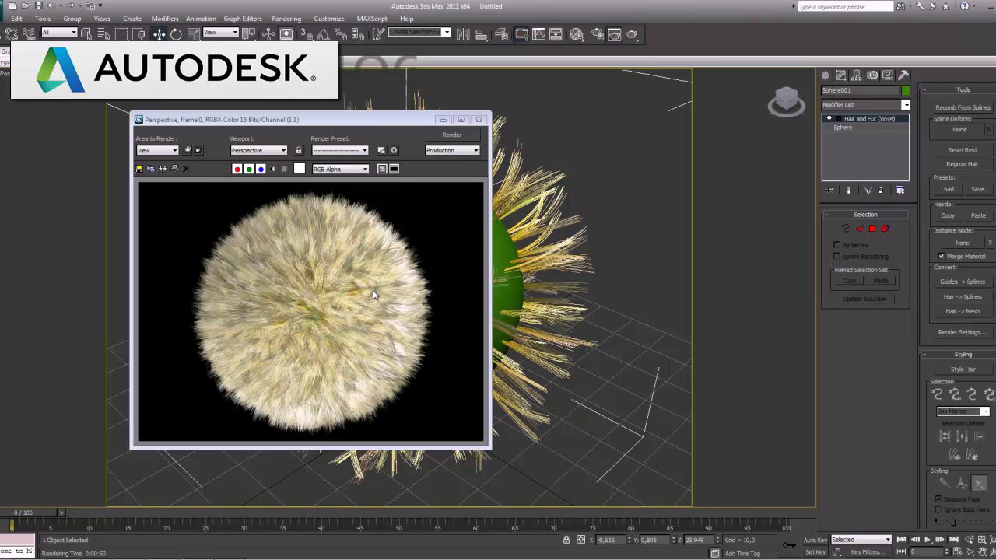
pyautogui.click(479, 121)
pyautogui.hotkey('ctrl', 'z')
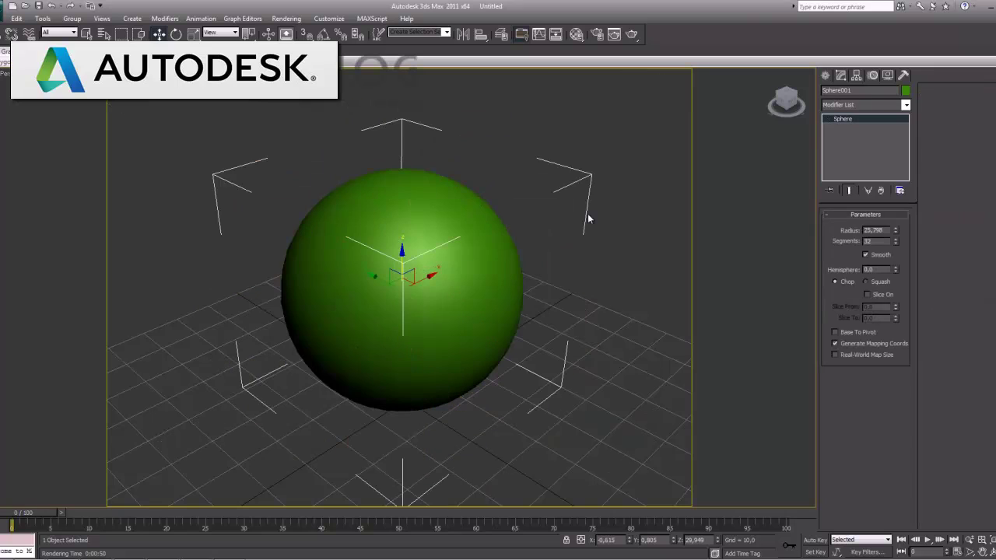
# Reapply a default Hair and Fur (WSM) modifier to the sphere.
pyautogui.click(906, 104)
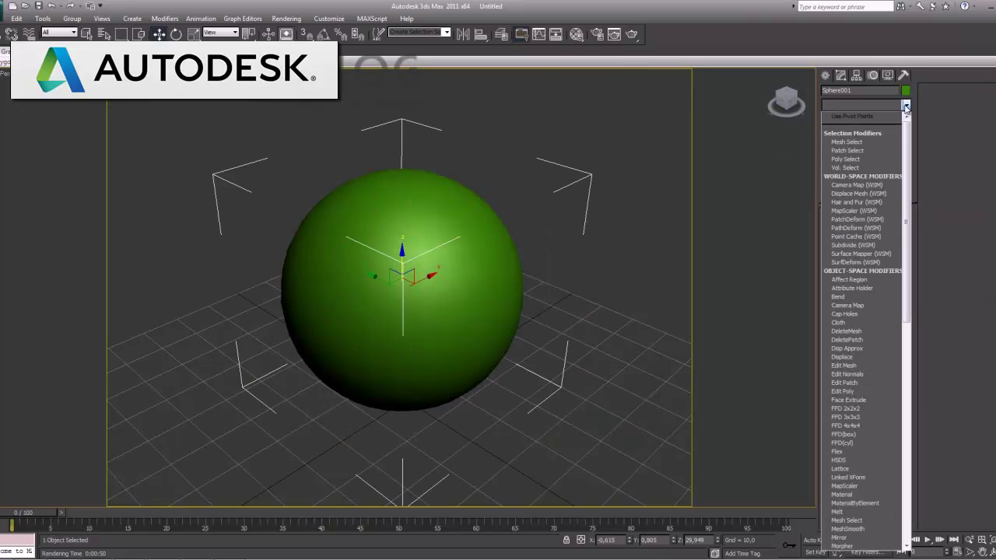
pyautogui.click(856, 202)
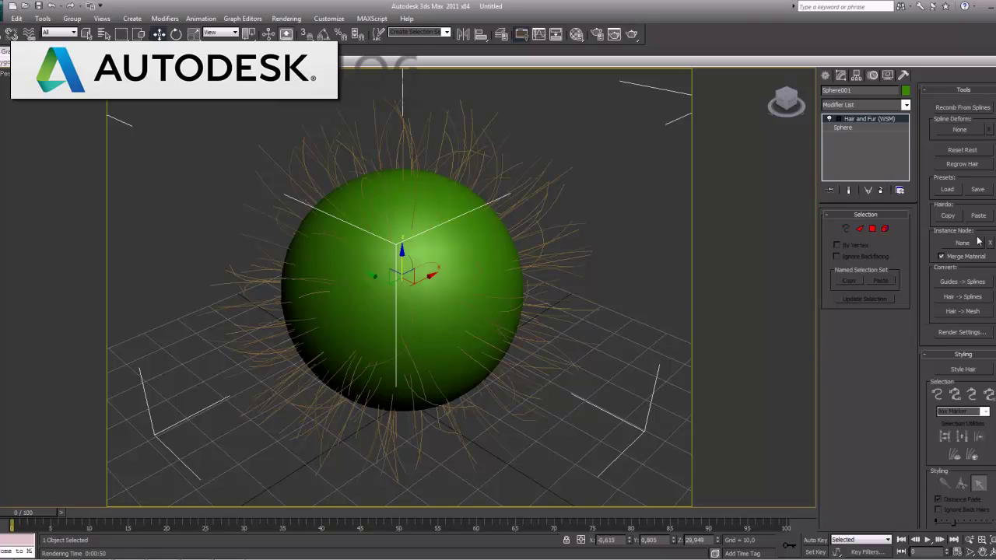
# Enter hair styling mode and zoom in on the haired sphere.
pyautogui.click(971, 94)
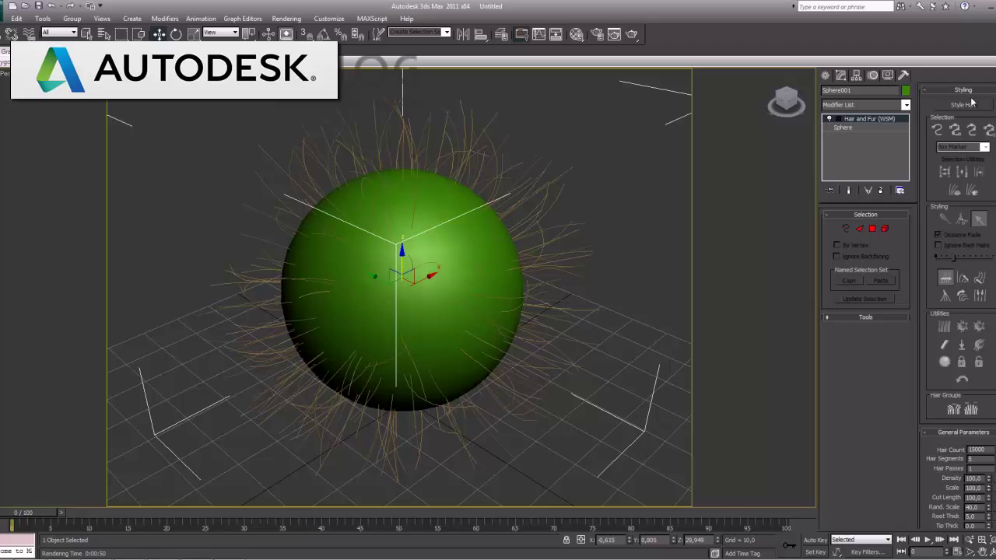
pyautogui.click(962, 105)
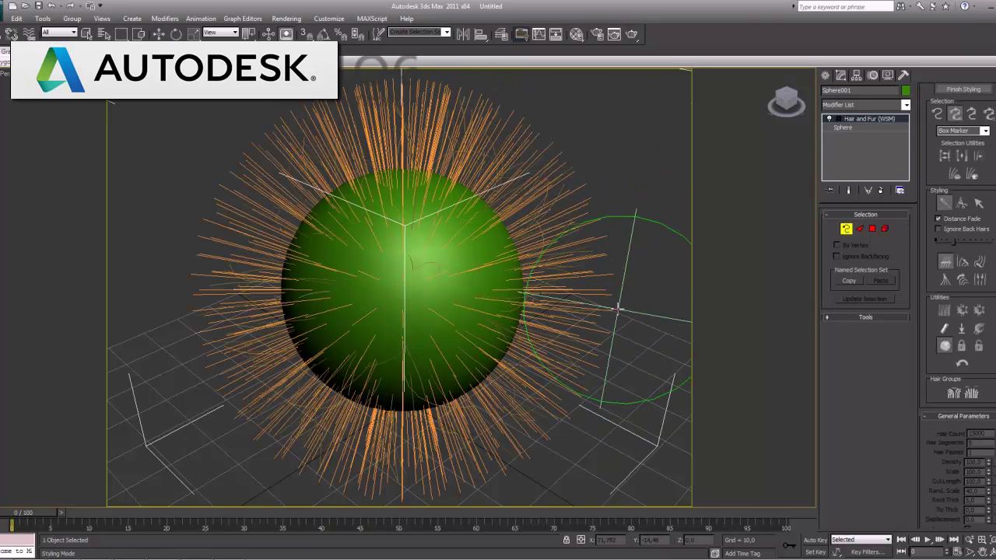
pyautogui.press('z')
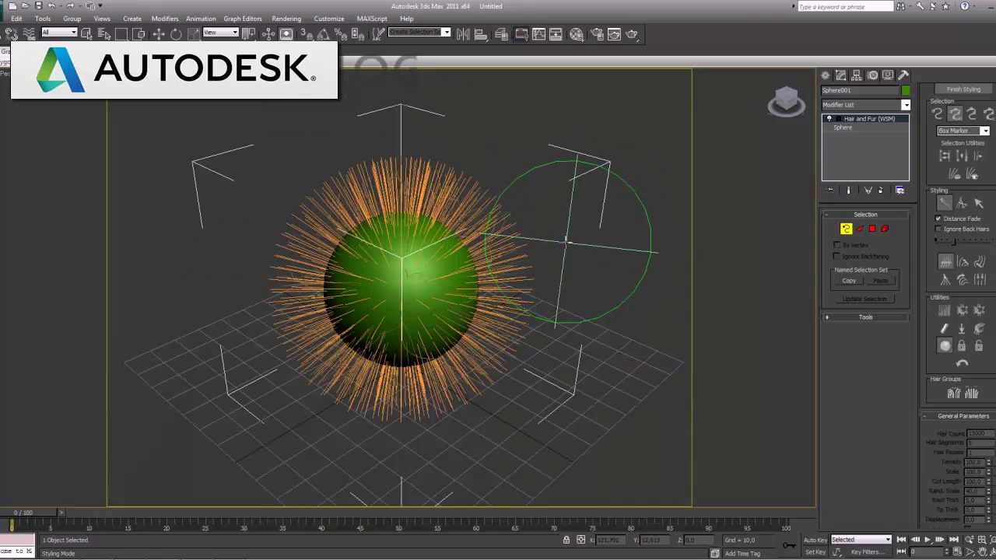
pyautogui.click(970, 544)
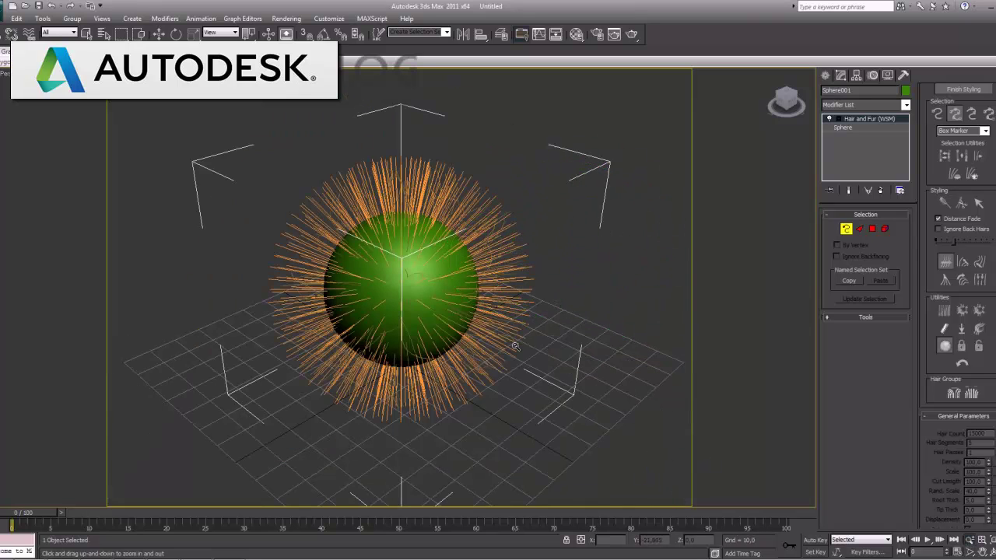
pyautogui.moveTo(515, 346); pyautogui.dragTo(506, 339)
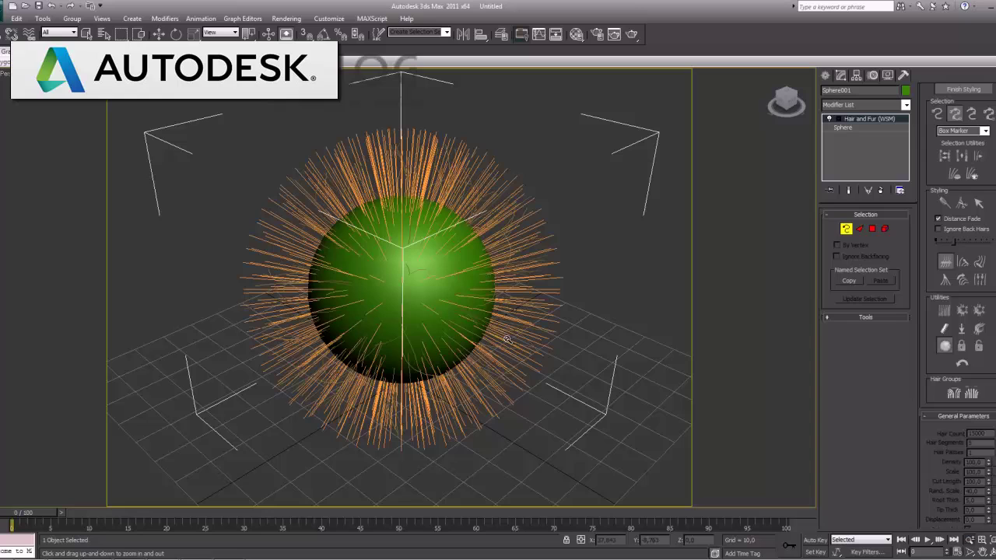
# Comb the top and upper guides with the Hair Brush so they sweep down and left.
pyautogui.click(945, 202)
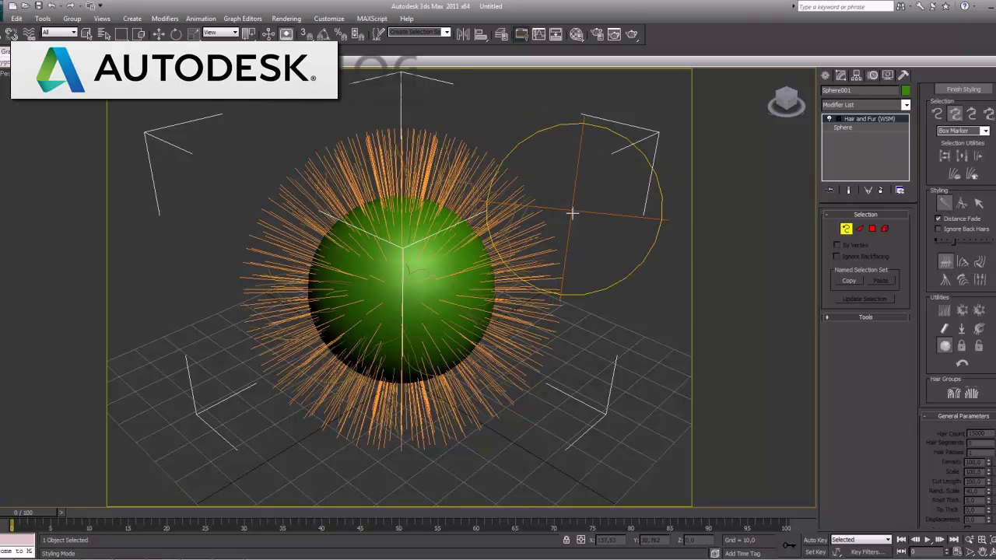
pyautogui.moveTo(309, 179)
pyautogui.mouseDown()
pyautogui.moveTo(312, 160)
pyautogui.moveTo(269, 191)
pyautogui.moveTo(220, 183)
pyautogui.moveTo(242, 234)
pyautogui.moveTo(234, 308)
pyautogui.moveTo(218, 302)
pyautogui.mouseUp()
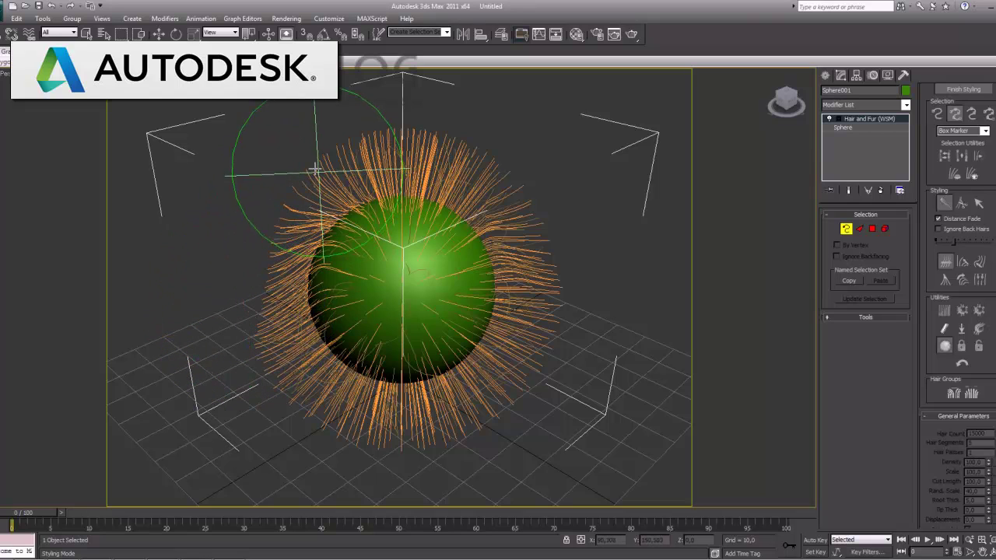
pyautogui.moveTo(289, 145)
pyautogui.mouseDown()
pyautogui.moveTo(262, 178)
pyautogui.moveTo(257, 216)
pyautogui.moveTo(242, 204)
pyautogui.moveTo(234, 356)
pyautogui.moveTo(284, 401)
pyautogui.mouseUp()
pyautogui.moveTo(543, 113)
pyautogui.mouseDown()
pyautogui.moveTo(511, 162)
pyautogui.moveTo(539, 222)
pyautogui.mouseUp()
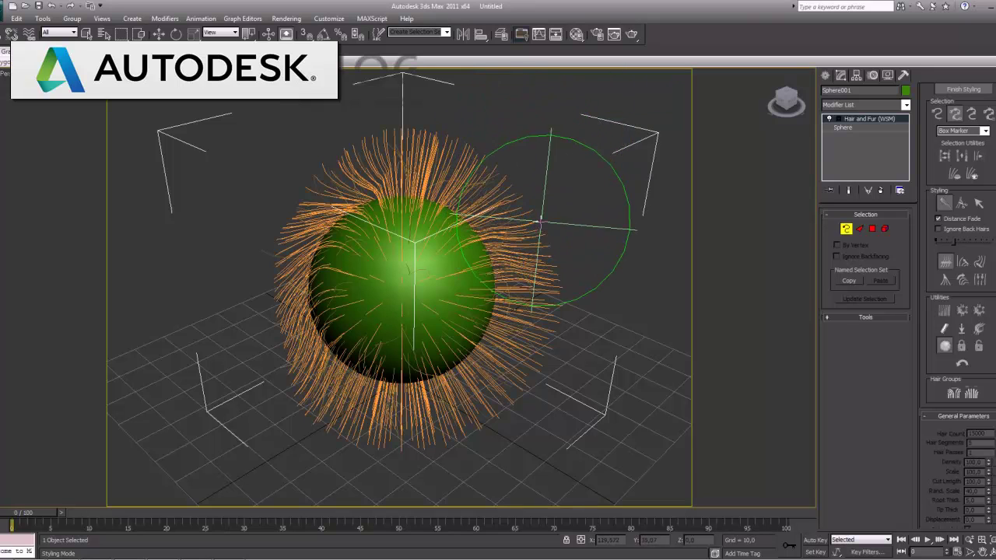
pyautogui.moveTo(456, 111)
pyautogui.mouseDown()
pyautogui.moveTo(482, 137)
pyautogui.moveTo(485, 167)
pyautogui.mouseUp()
pyautogui.moveTo(434, 122)
pyautogui.mouseDown()
pyautogui.moveTo(362, 140)
pyautogui.moveTo(333, 133)
pyautogui.mouseUp()
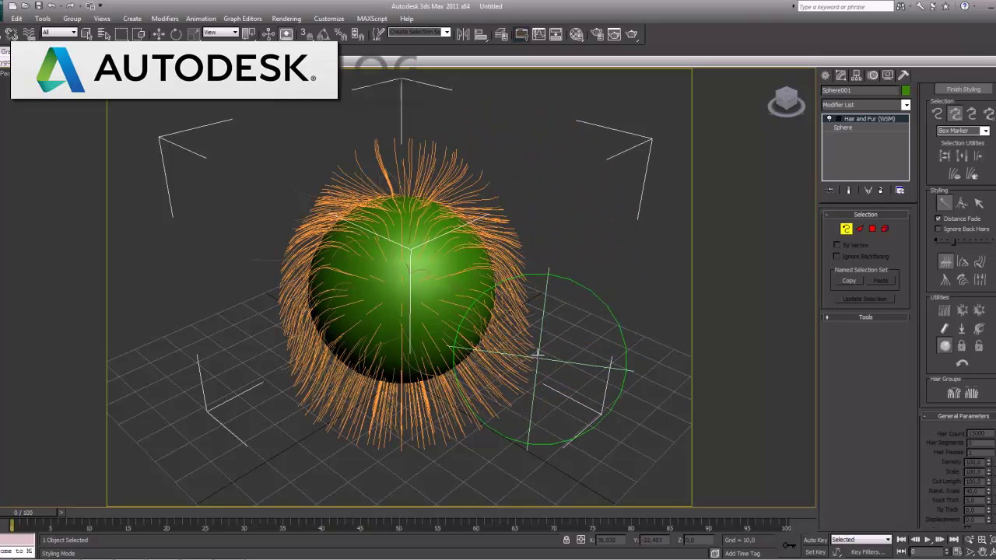
# Comb the top hairs into a part and the lower-left and lower-right hairs downward.
pyautogui.moveTo(378, 145)
pyautogui.mouseDown()
pyautogui.moveTo(366, 147)
pyautogui.moveTo(451, 147)
pyautogui.moveTo(421, 165)
pyautogui.mouseUp()
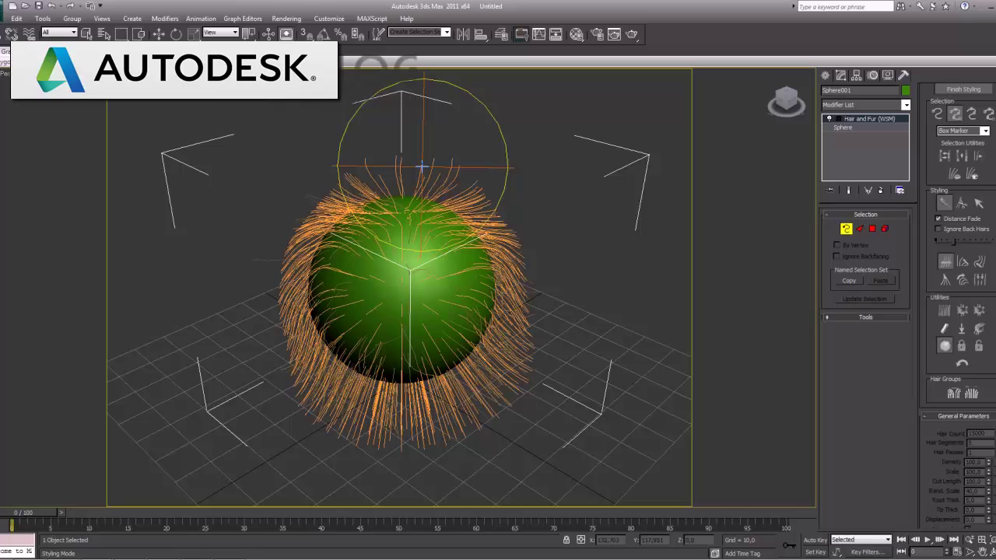
pyautogui.moveTo(367, 129); pyautogui.dragTo(436, 160)
pyautogui.moveTo(582, 351)
pyautogui.mouseDown()
pyautogui.moveTo(542, 346)
pyautogui.moveTo(545, 366)
pyautogui.mouseUp()
pyautogui.moveTo(324, 406); pyautogui.dragTo(365, 416)
pyautogui.moveTo(498, 429); pyautogui.dragTo(545, 412)
# Trim the hairs along the sphere's underside with the Hair Cut brush.
pyautogui.click(962, 202)
pyautogui.click(405, 430)
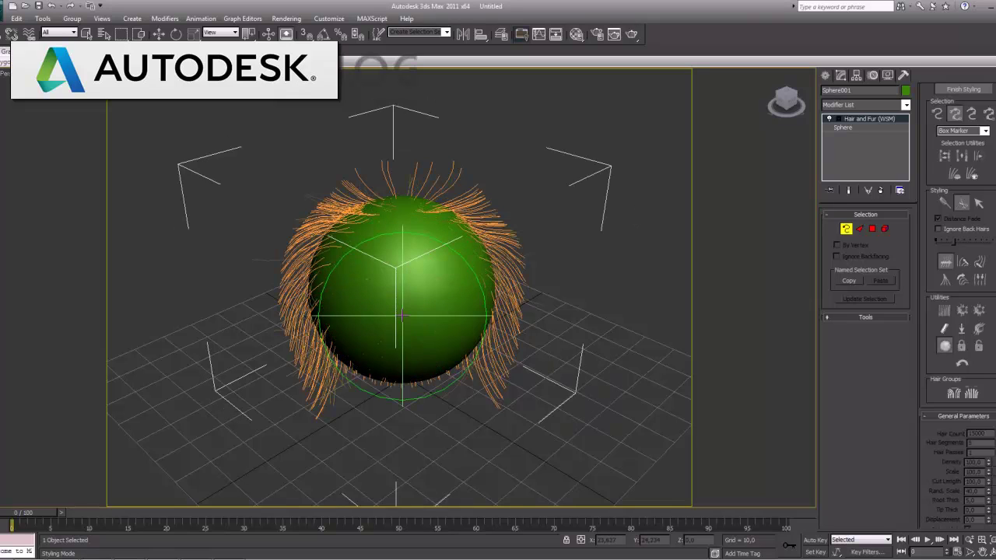
pyautogui.moveTo(405, 294); pyautogui.dragTo(411, 342)
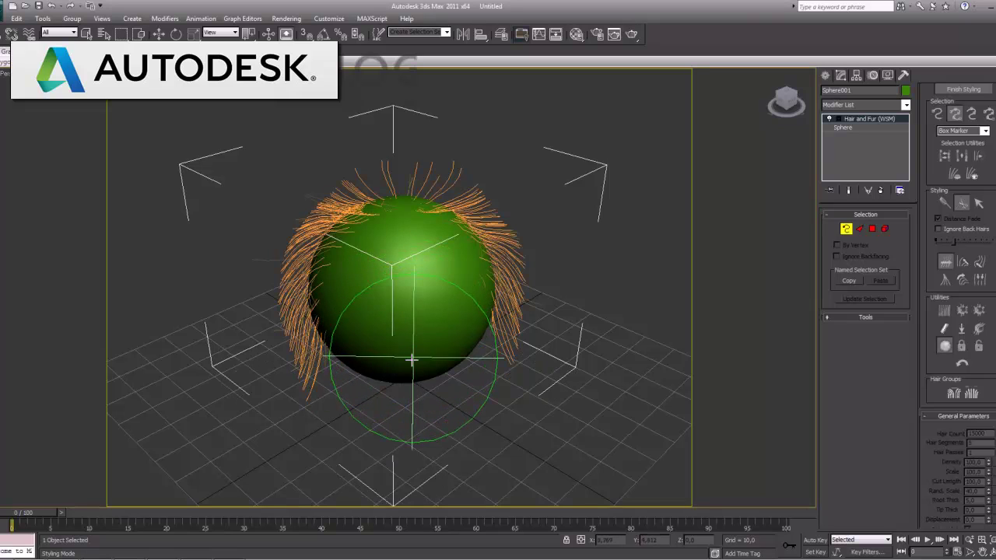
# Render the restyled hairy sphere and close the frame window.
pyautogui.click(979, 203)
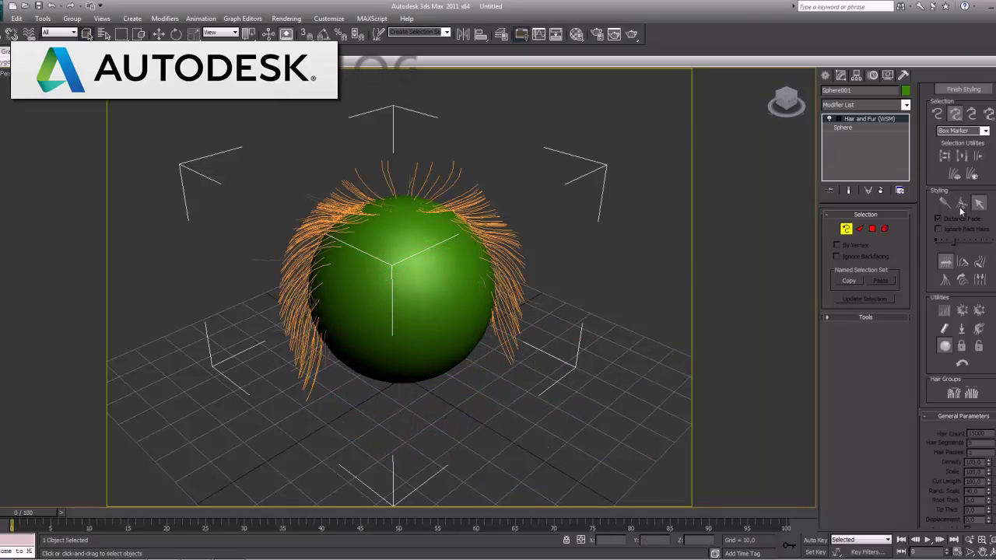
pyautogui.hotkey('shift', 'q')
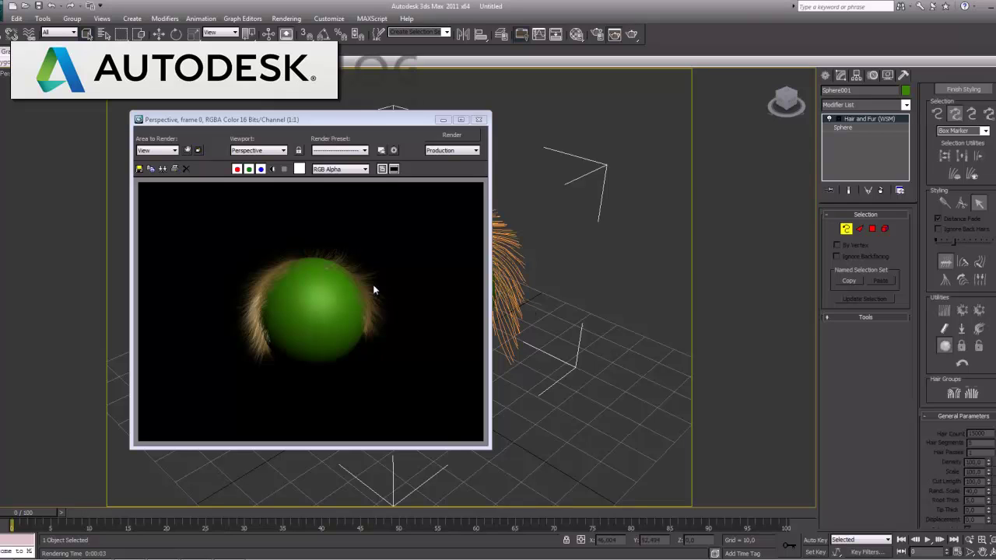
pyautogui.click(481, 120)
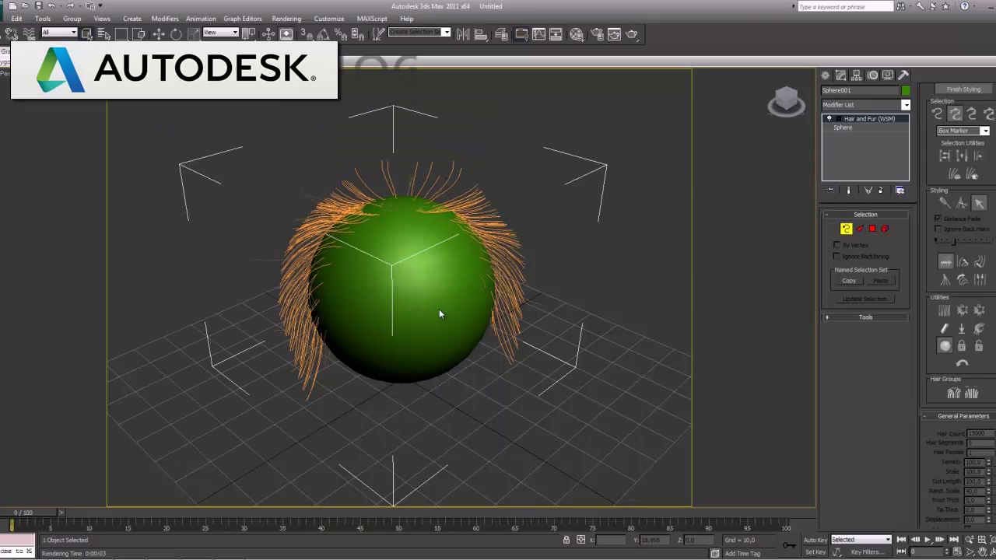
# Zoom and reposition the view on the sphere, then finish hair styling.
pyautogui.click(969, 541)
pyautogui.moveTo(452, 361)
pyautogui.mouseDown()
pyautogui.moveTo(447, 352)
pyautogui.moveTo(485, 309)
pyautogui.mouseUp()
pyautogui.moveTo(485, 308); pyautogui.dragTo(482, 316, button='middle')
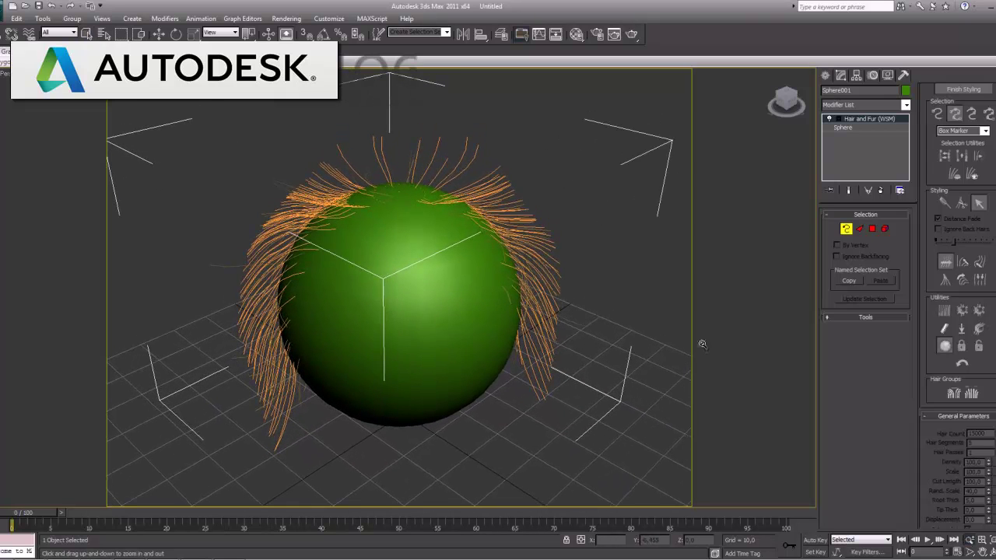
pyautogui.click(982, 204)
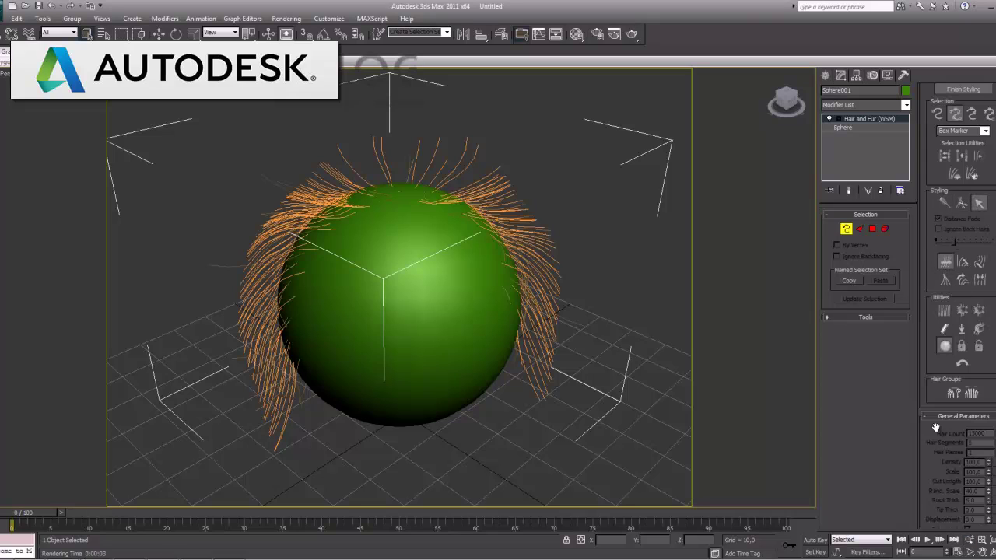
pyautogui.click(962, 90)
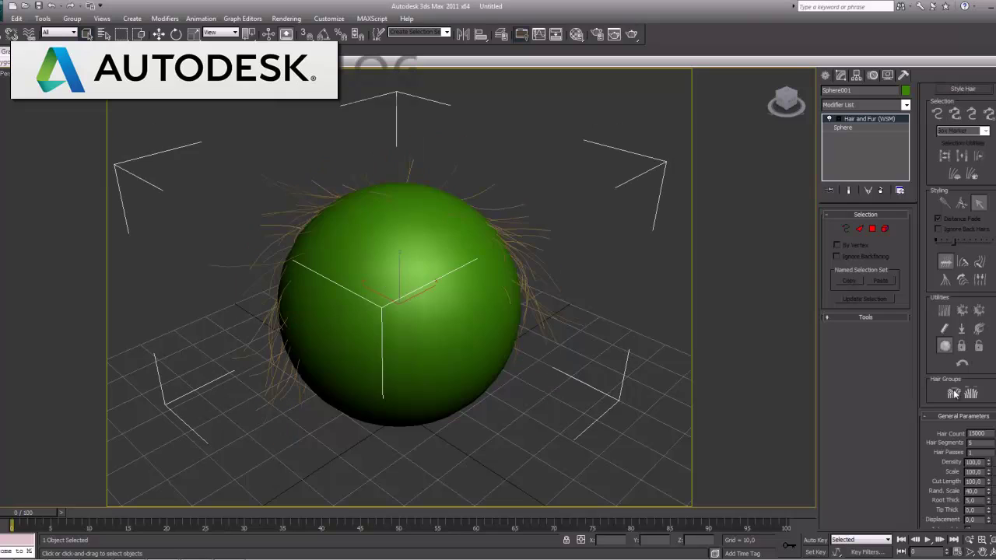
# Scroll to Material Parameters and render the Perspective view of the tan-haired sphere.
pyautogui.moveTo(937, 443); pyautogui.dragTo(937, 206)
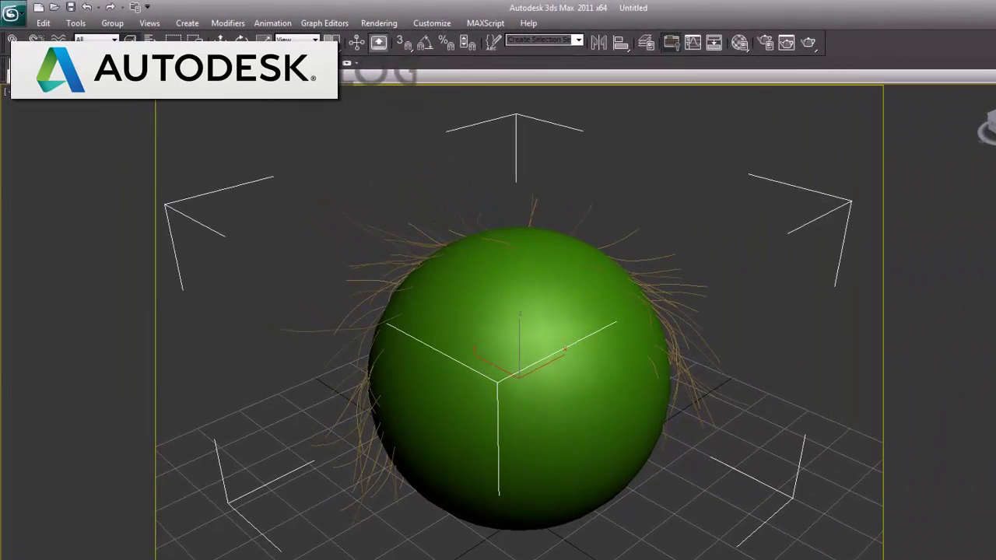
pyautogui.hotkey('shift', 'q')
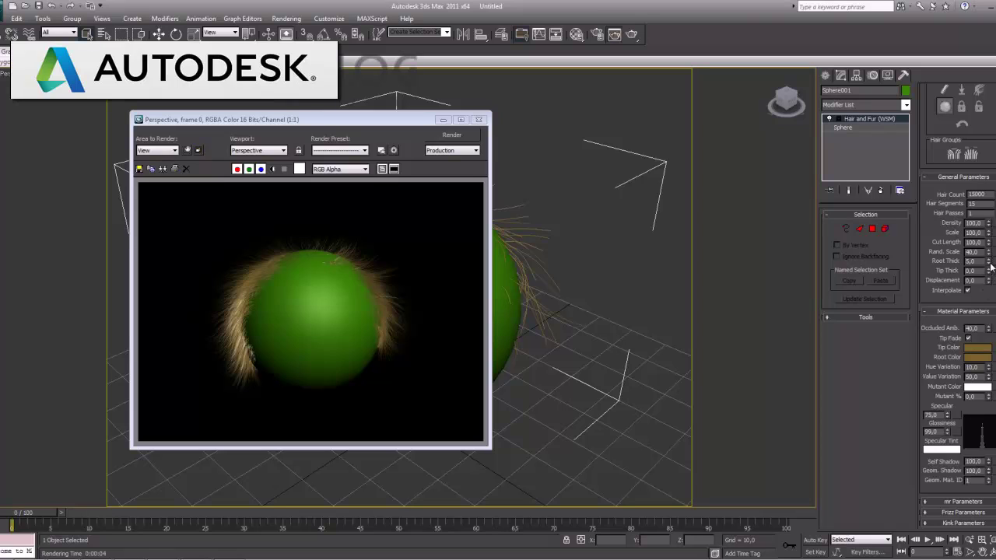
# Raise the hair's Root Thick to 15 and re-render the fuller fur.
pyautogui.moveTo(989, 264); pyautogui.dragTo(990, 272)
pyautogui.hotkey('shift', 'q')
pyautogui.doubleClick(972, 261)
pyautogui.write('15')
pyautogui.click(972, 269)
pyautogui.hotkey('shift', 'q')
pyautogui.write('50')
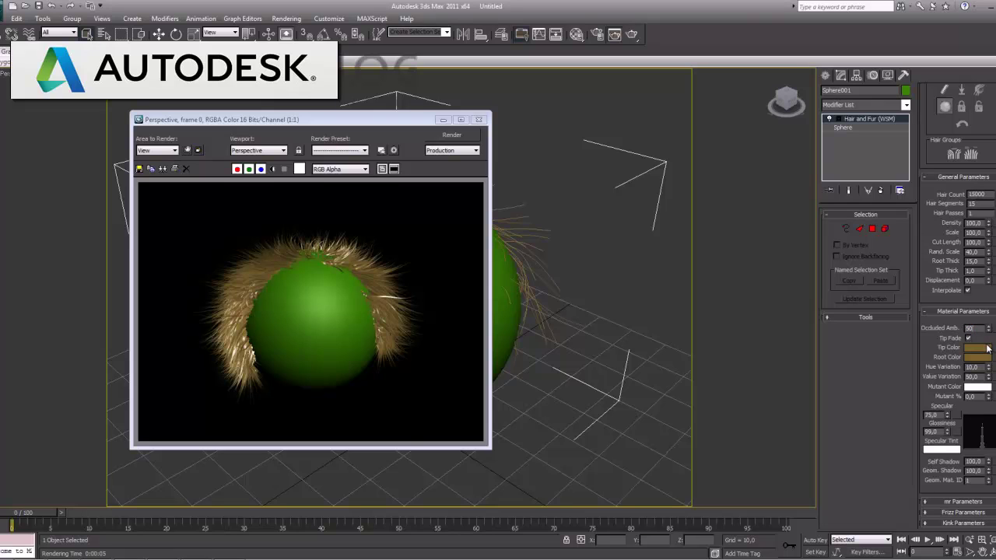
# Try an Occluded Amb. value of 25 and re-render the sphere.
pyautogui.press('Return')
pyautogui.hotkey('shift', 'q')
pyautogui.write('25')
pyautogui.press('Return')
pyautogui.hotkey('shift', 'q')
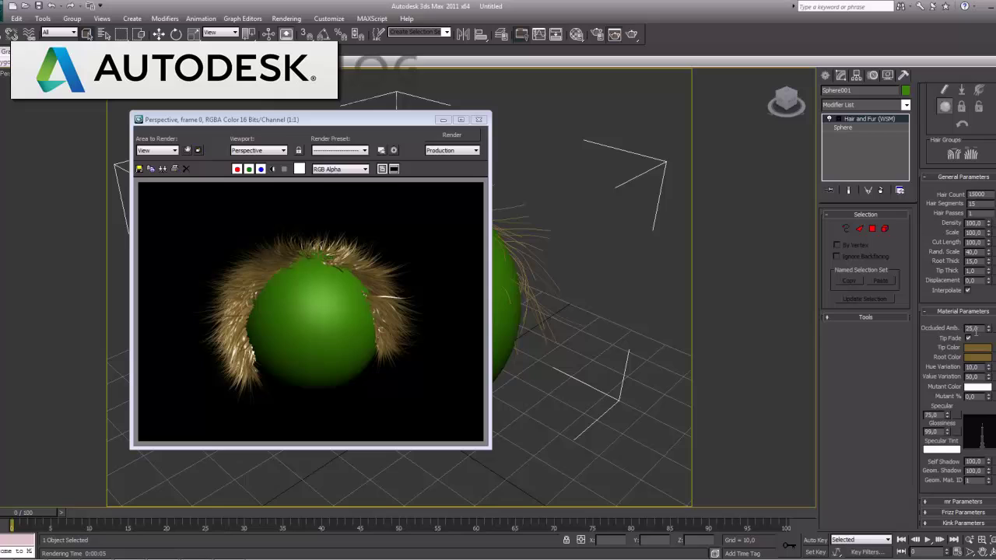
# Set Occluded Amb. 40, Hue Variation 15 and Value Variation 60, then re-render.
pyautogui.doubleClick(976, 328)
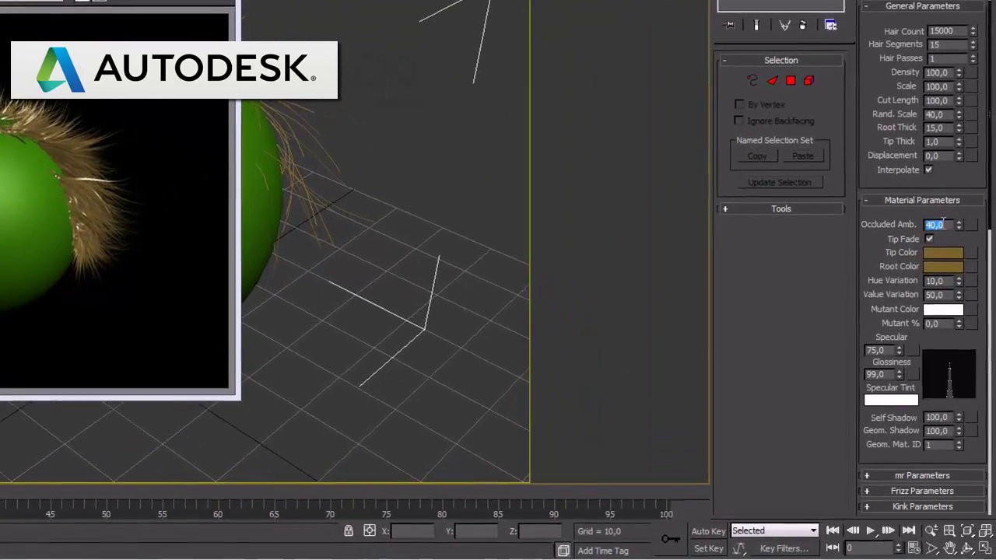
pyautogui.write('40')
pyautogui.press('Return')
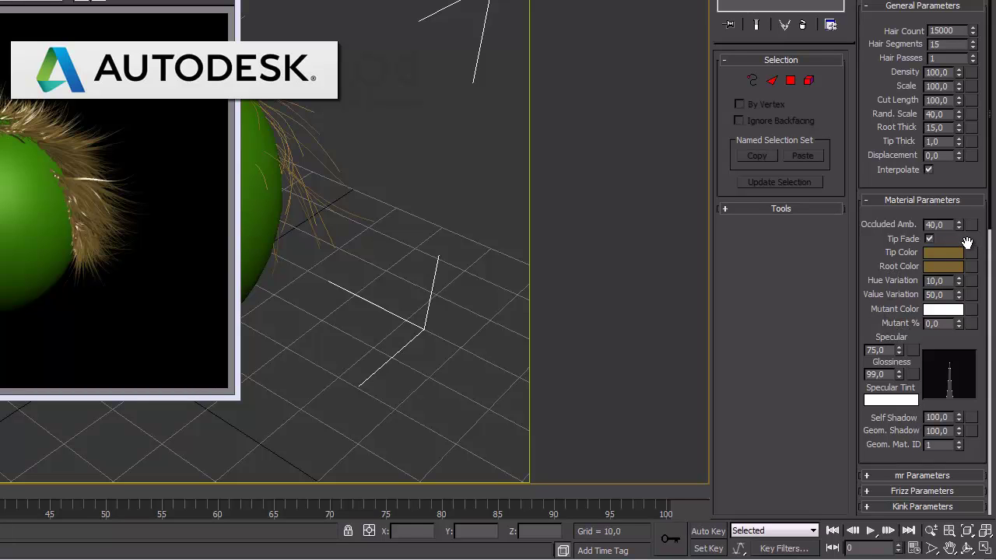
pyautogui.doubleClick(934, 280)
pyautogui.write('15')
pyautogui.press('Return')
pyautogui.doubleClick(938, 294)
pyautogui.write('60')
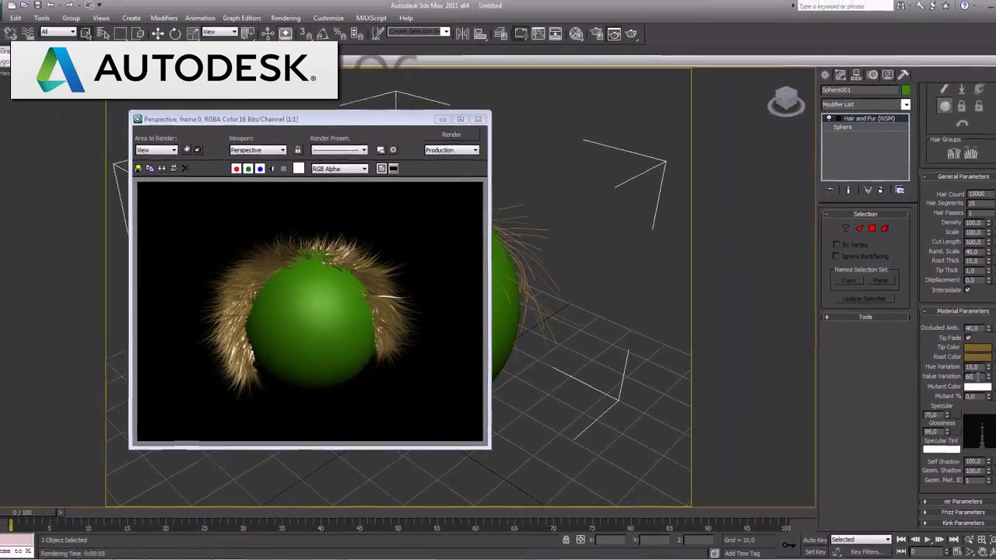
pyautogui.press('Return')
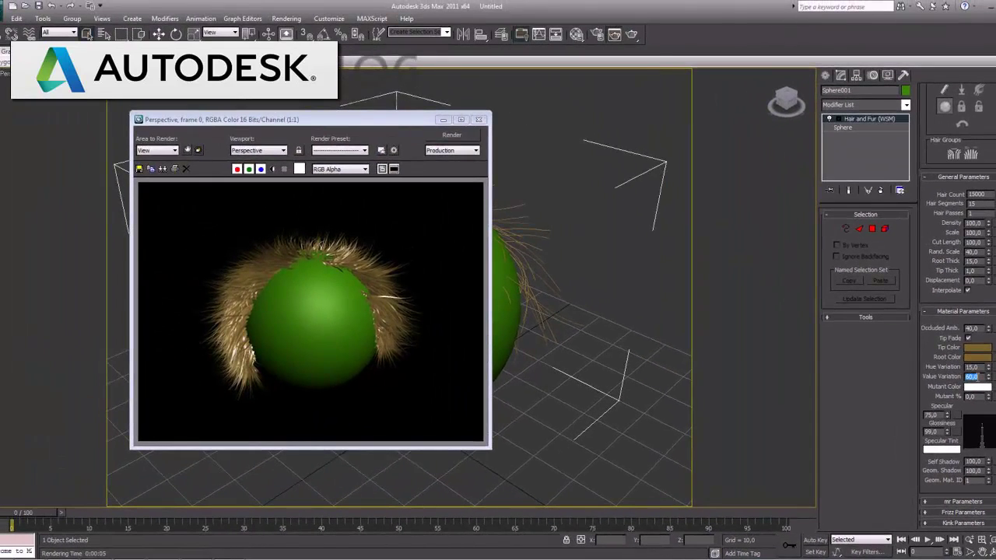
pyautogui.hotkey('shift', 'q')
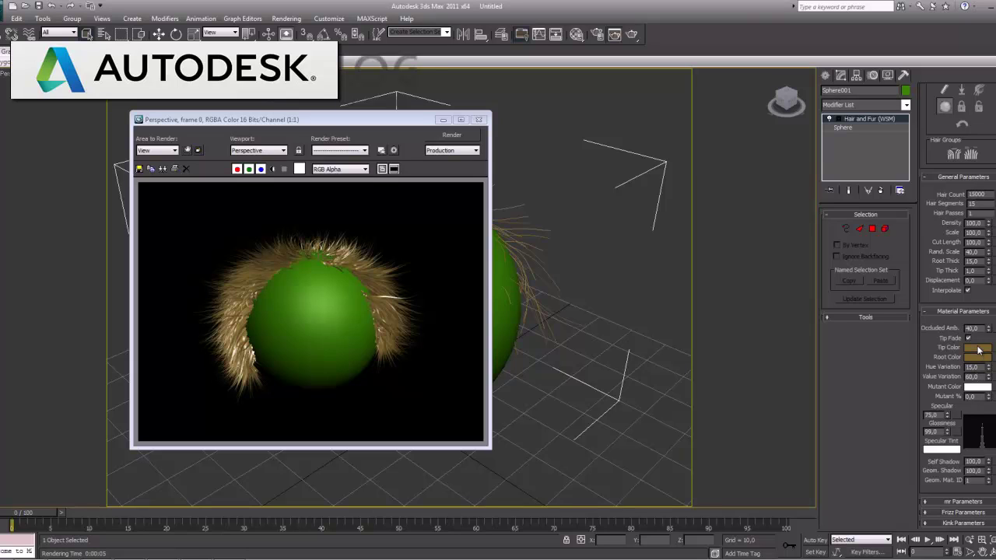
# Change the hair's Tip Color from gold to red and re-render the sphere.
pyautogui.click(977, 348)
pyautogui.moveTo(206, 121); pyautogui.dragTo(198, 111)
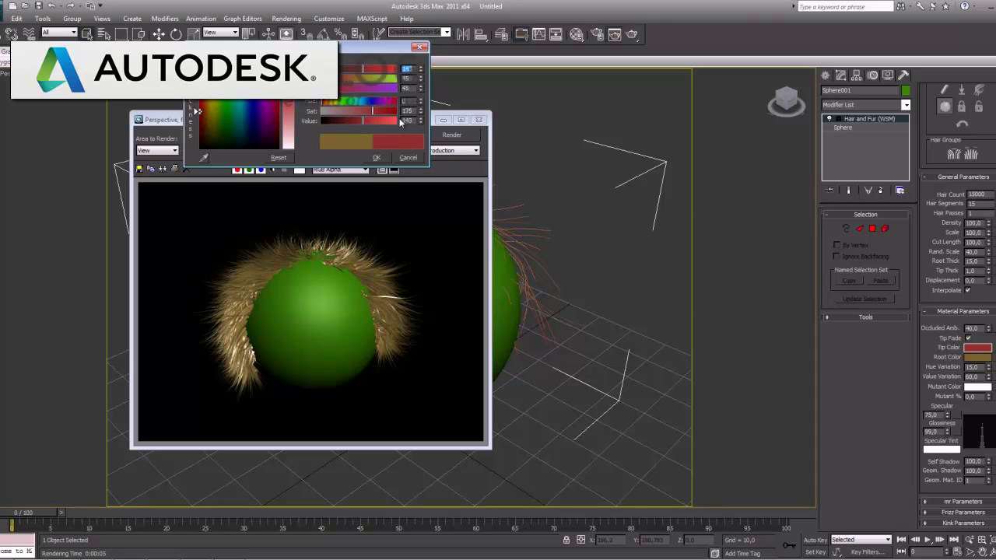
pyautogui.click(377, 157)
pyautogui.click(450, 136)
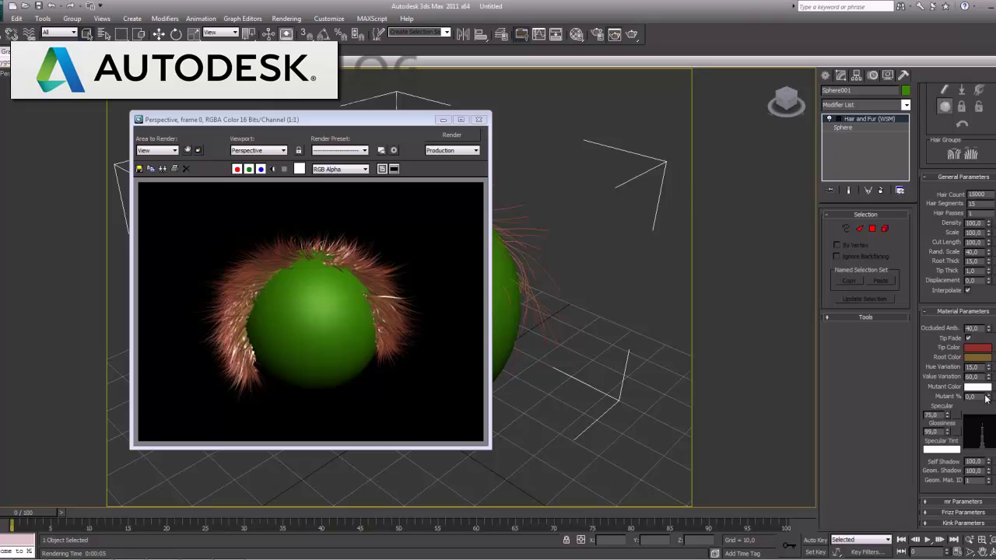
pyautogui.moveTo(939, 465); pyautogui.dragTo(943, 315)
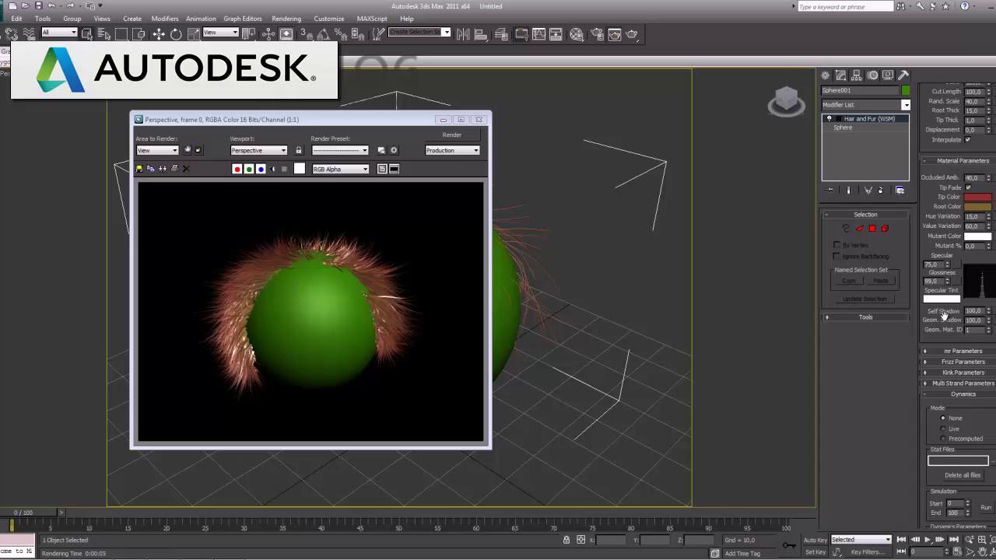
# Set Dynamics Mode to Live and render, moving the frame window aside afterwards.
pyautogui.scroll(-2, 984, 423)
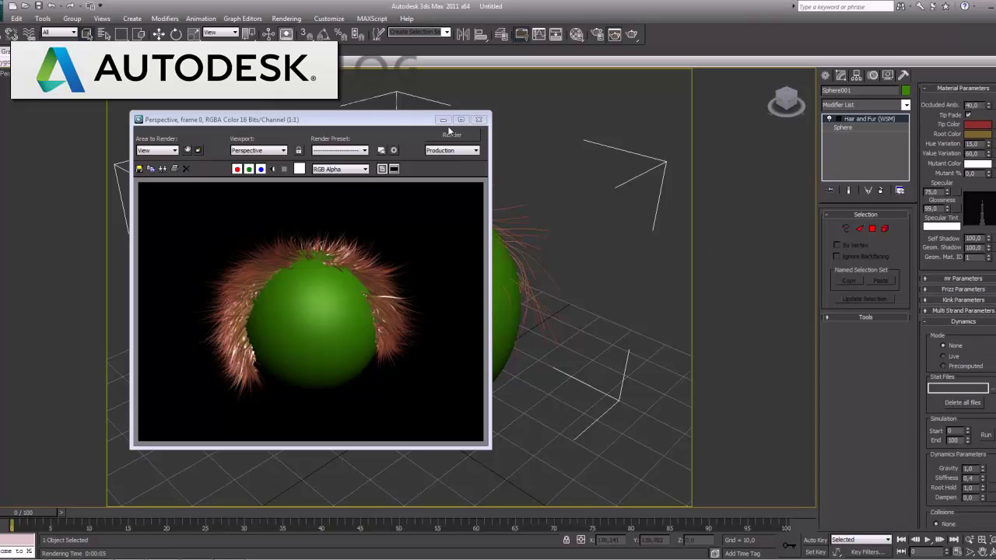
pyautogui.click(479, 119)
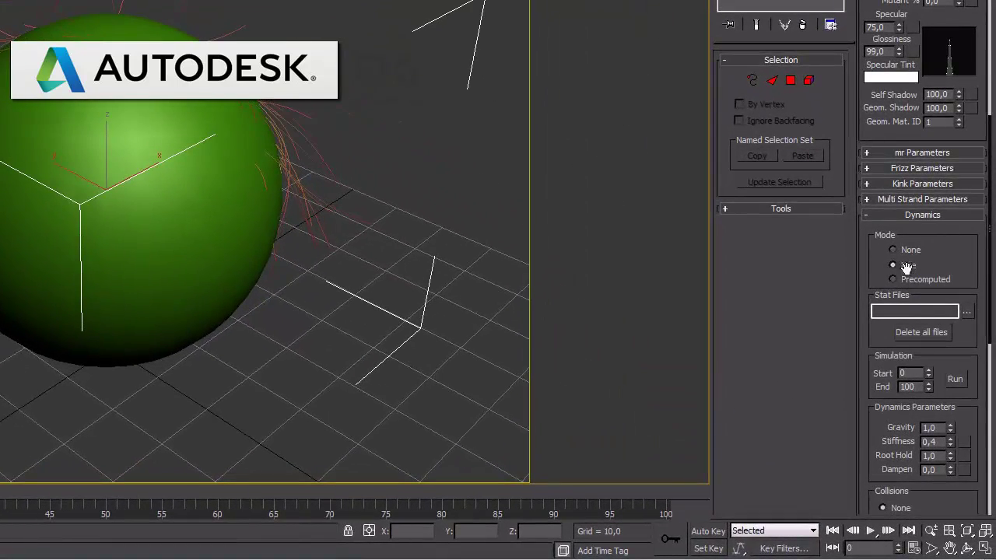
pyautogui.click(941, 352)
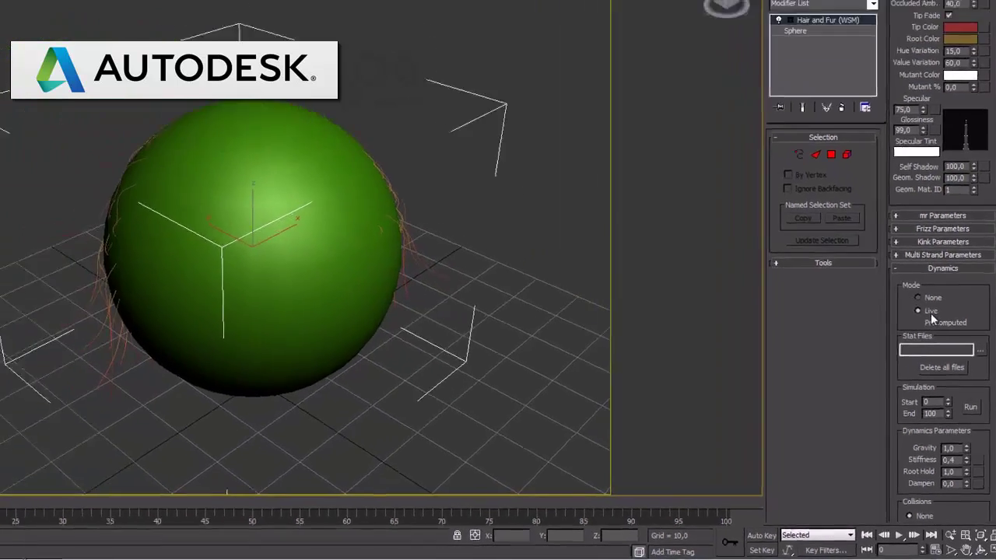
pyautogui.hotkey('shift', 'q')
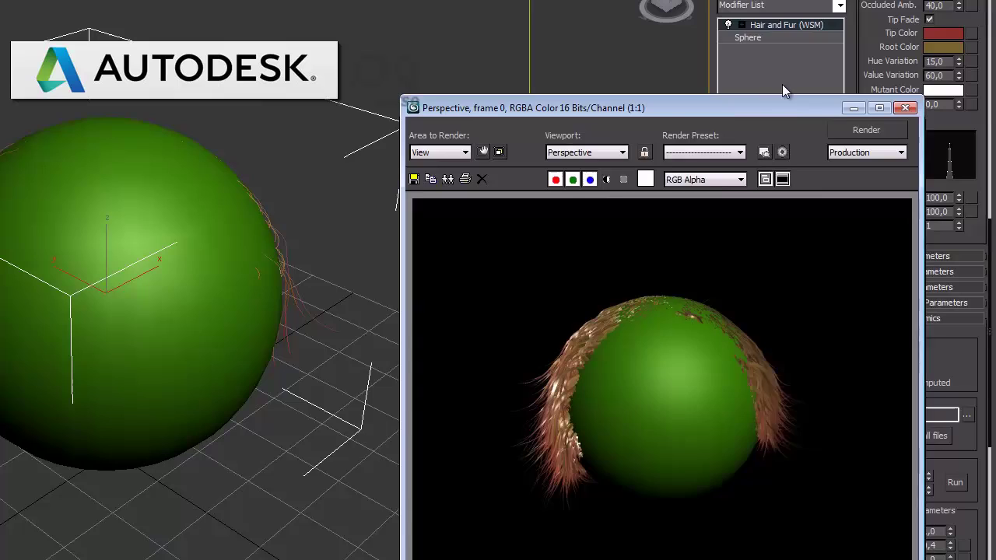
pyautogui.moveTo(785, 105); pyautogui.dragTo(749, 45)
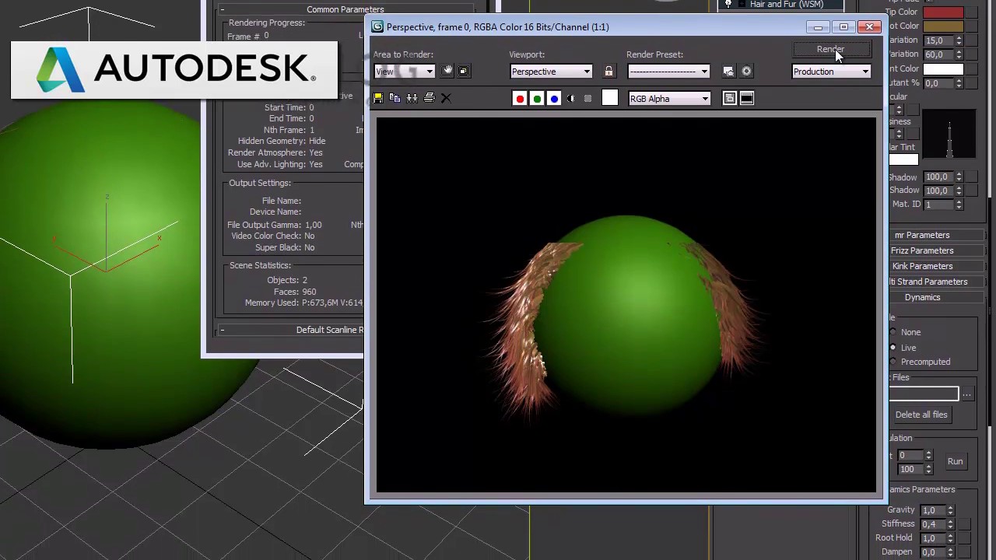
# Set Dynamics Mode to Precomputed, run the frame 0–100 simulation, and render it.
pyautogui.click(869, 14)
pyautogui.click(915, 350)
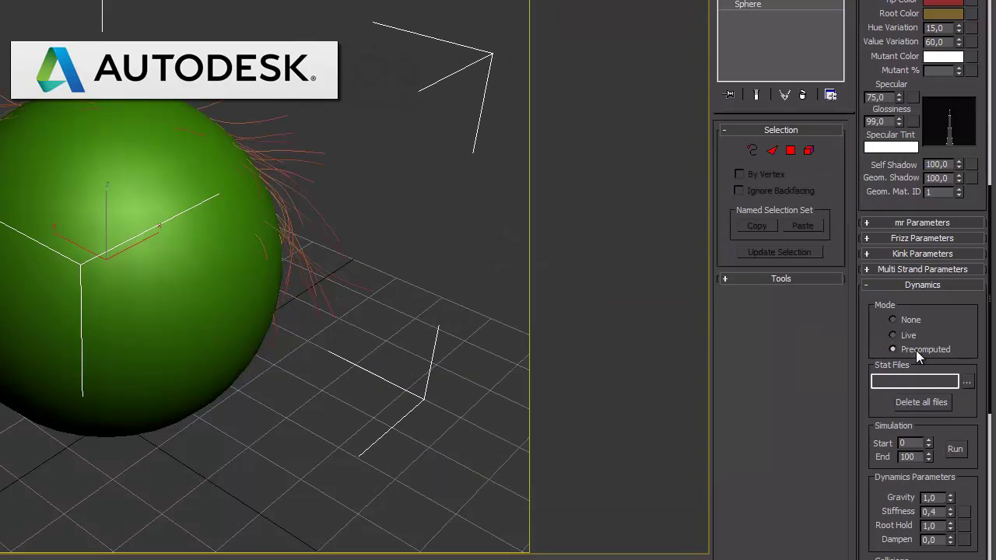
pyautogui.moveTo(885, 408); pyautogui.dragTo(881, 381)
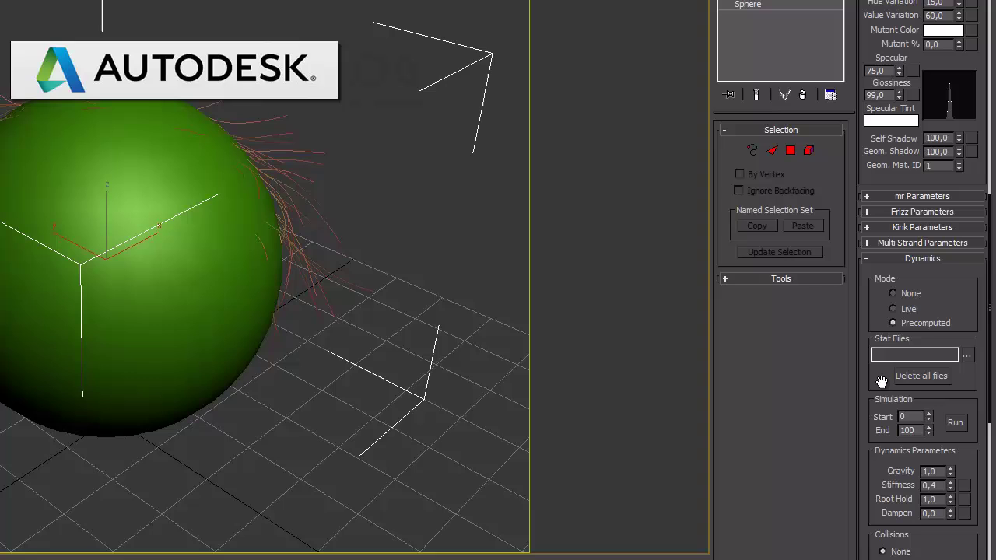
pyautogui.click(955, 424)
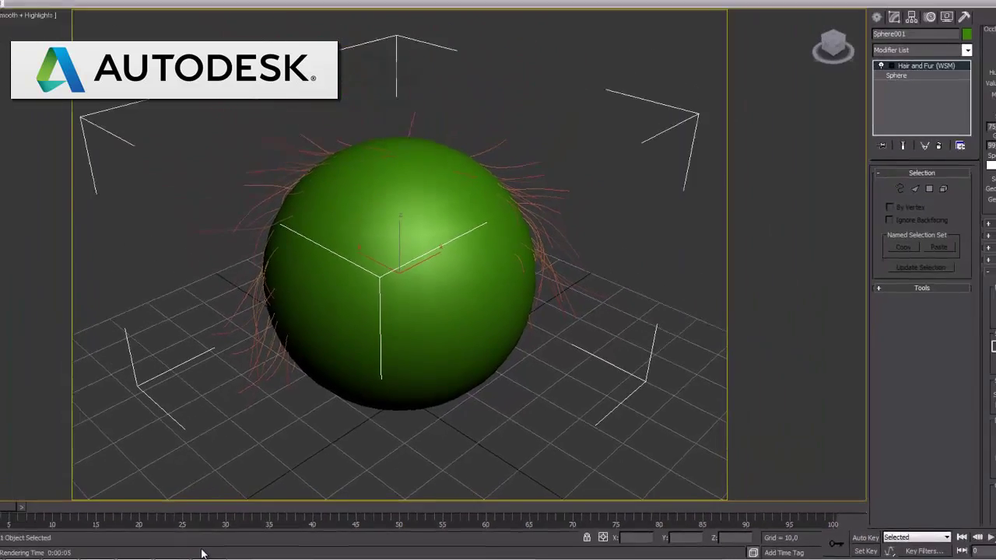
pyautogui.hotkey('shift', 'q')
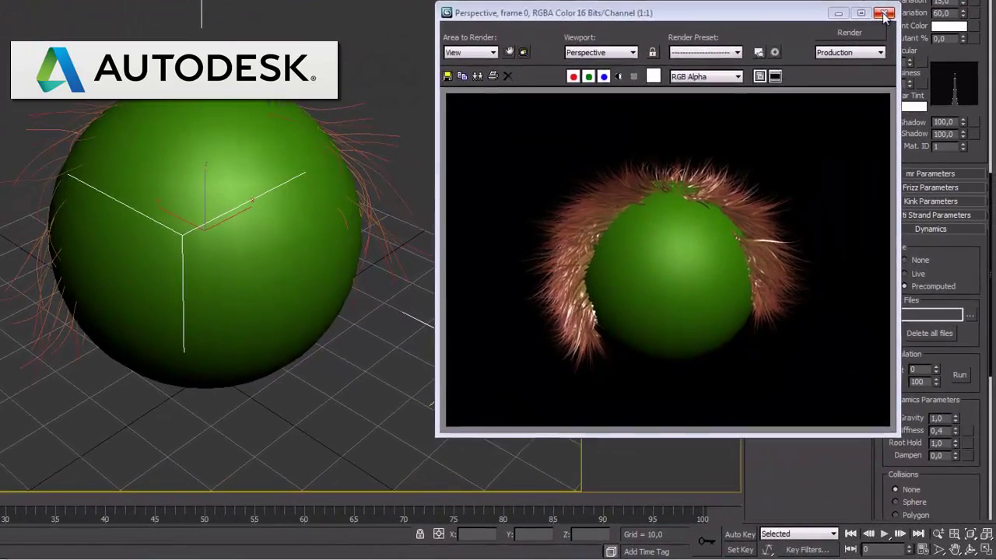
# Close the render window and scroll the panel back to General Parameters.
pyautogui.click(927, 134)
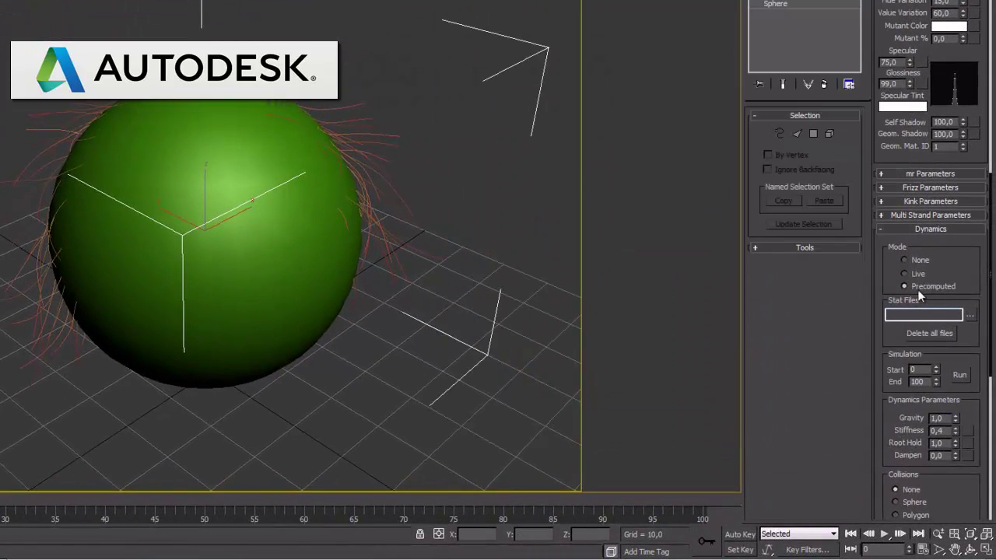
pyautogui.moveTo(965, 265); pyautogui.dragTo(970, 184)
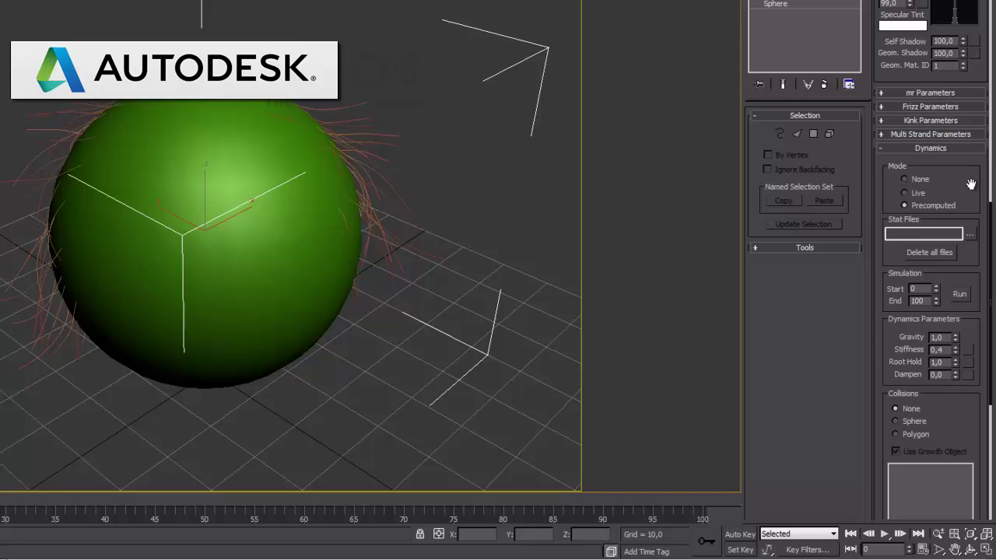
pyautogui.scroll(-2, 956, 329)
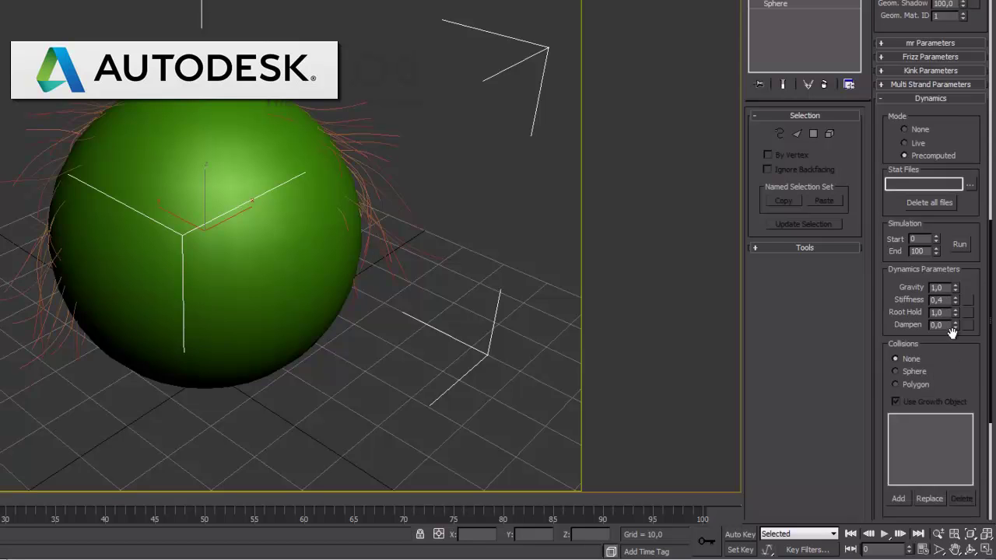
pyautogui.scroll(-6, 956, 329)
pyautogui.scroll(5, 960, 322)
pyautogui.scroll(8, 960, 322)
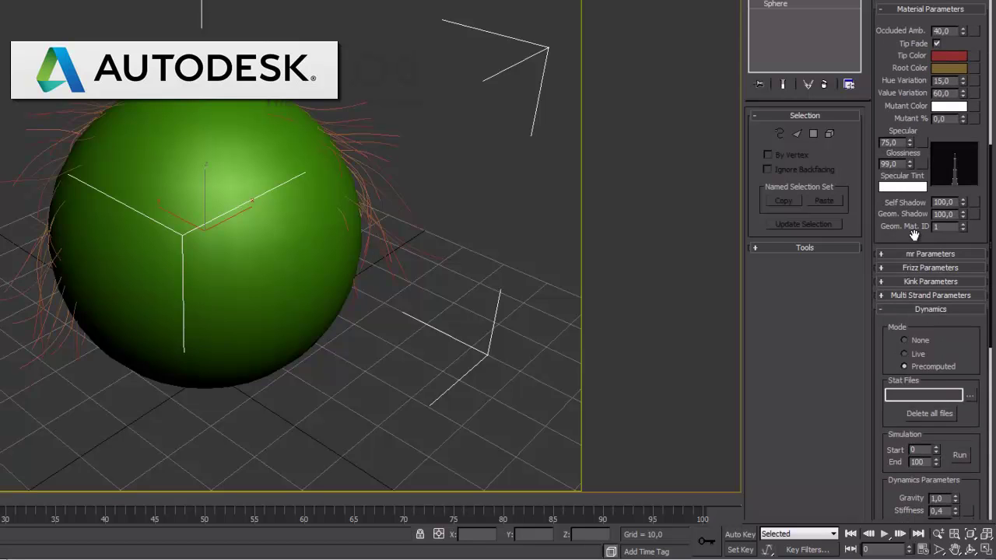
pyautogui.scroll(3, 914, 233)
pyautogui.scroll(5, 903, 202)
pyautogui.moveTo(885, 159); pyautogui.dragTo(884, 286)
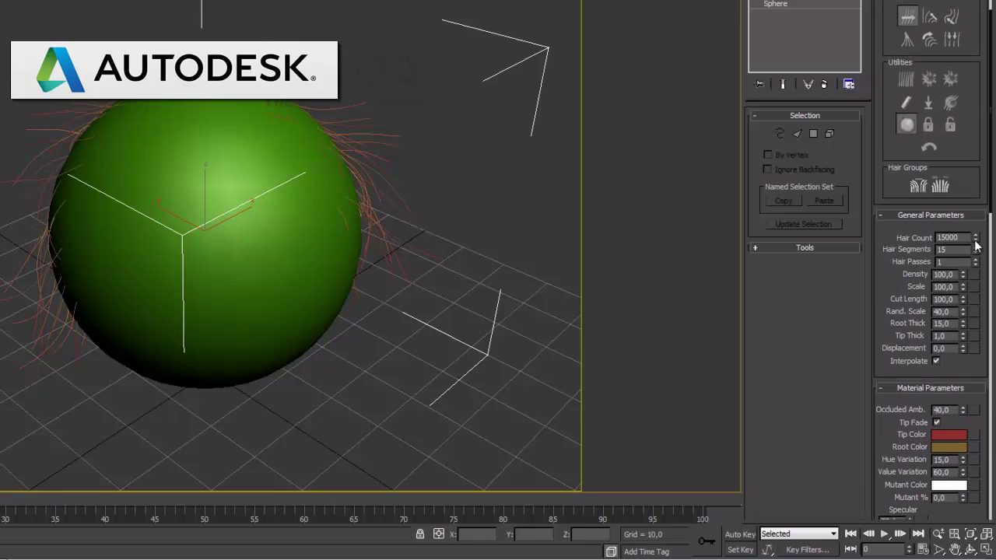
# Raise Hair Count to 30000 and render the denser fur.
pyautogui.doubleClick(961, 239)
pyautogui.write('30')
pyautogui.write('0')
pyautogui.press('Return')
pyautogui.hotkey('shift', 'q')
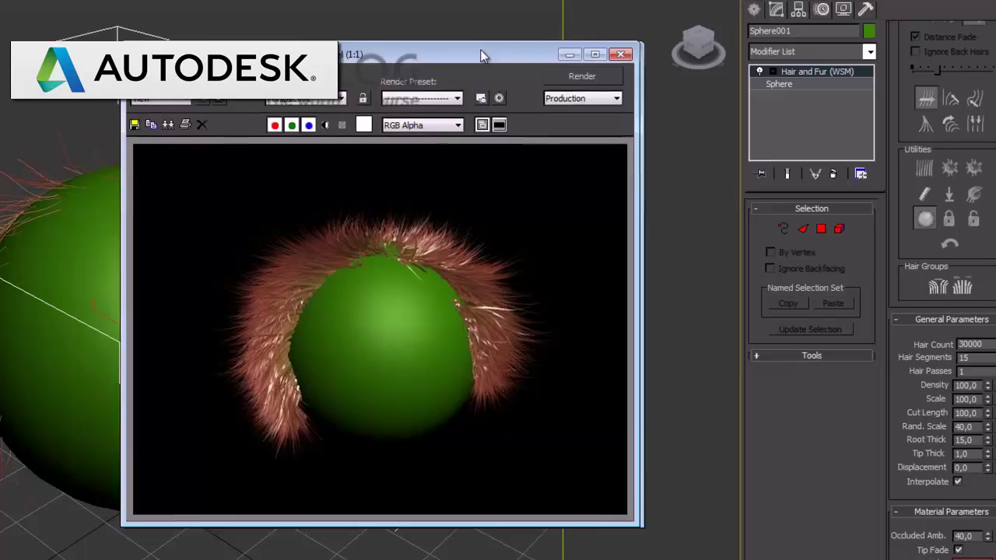
pyautogui.moveTo(482, 56); pyautogui.dragTo(458, 52)
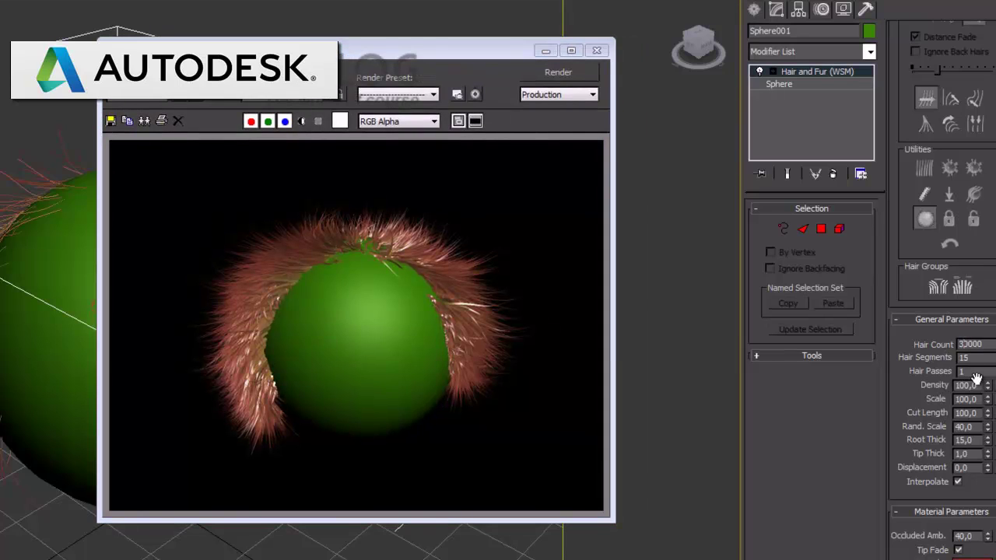
# Increase Hair Count to 60000 and re-render the sphere.
pyautogui.write('60000')
pyautogui.press('Return')
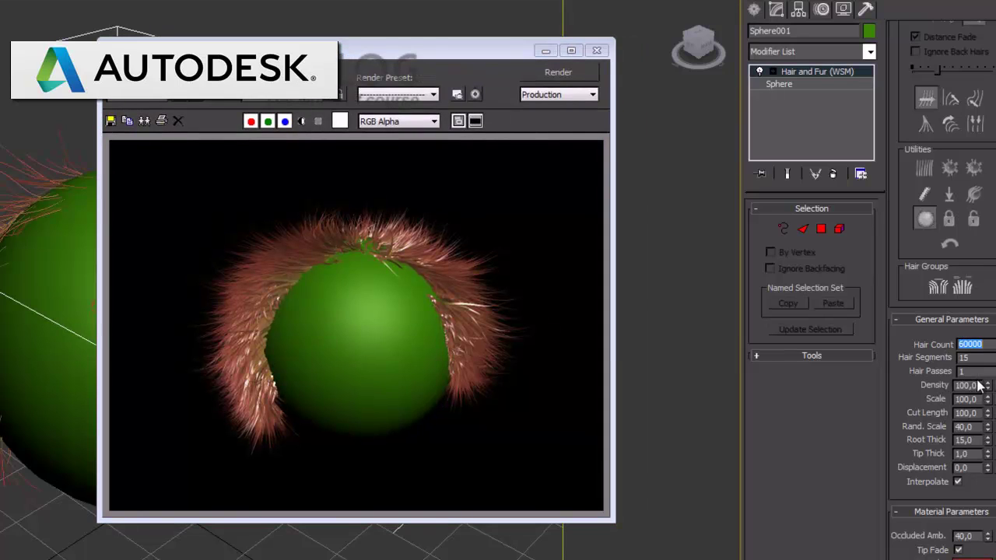
pyautogui.doubleClick(988, 371)
pyautogui.click(571, 72)
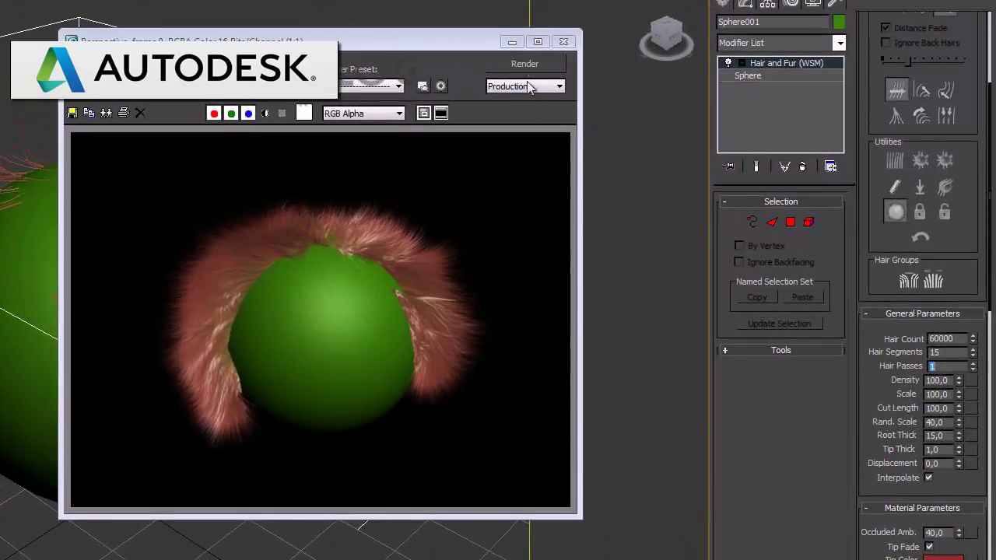
pyautogui.click(524, 64)
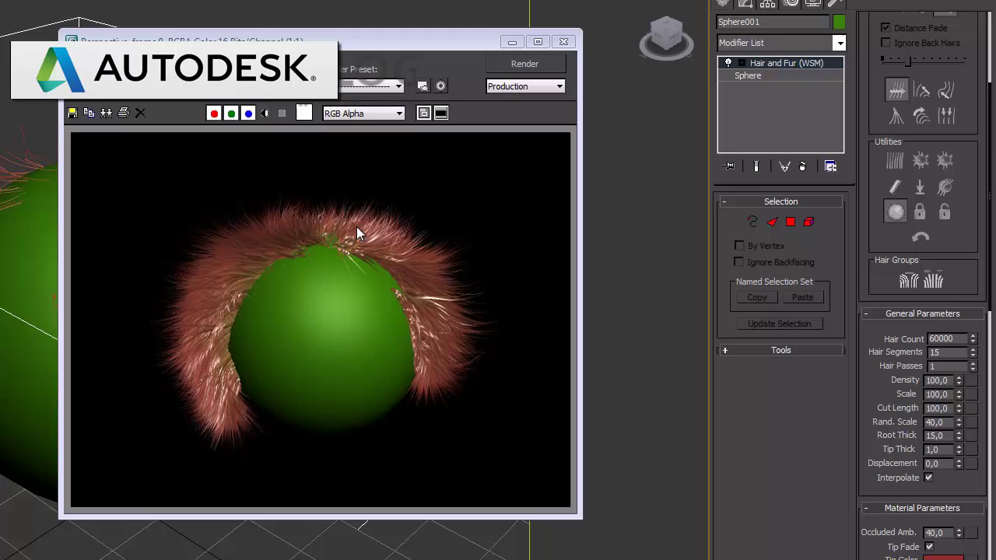
# Close the render and enter Style Hair mode with the Hair Brush.
pyautogui.click(563, 42)
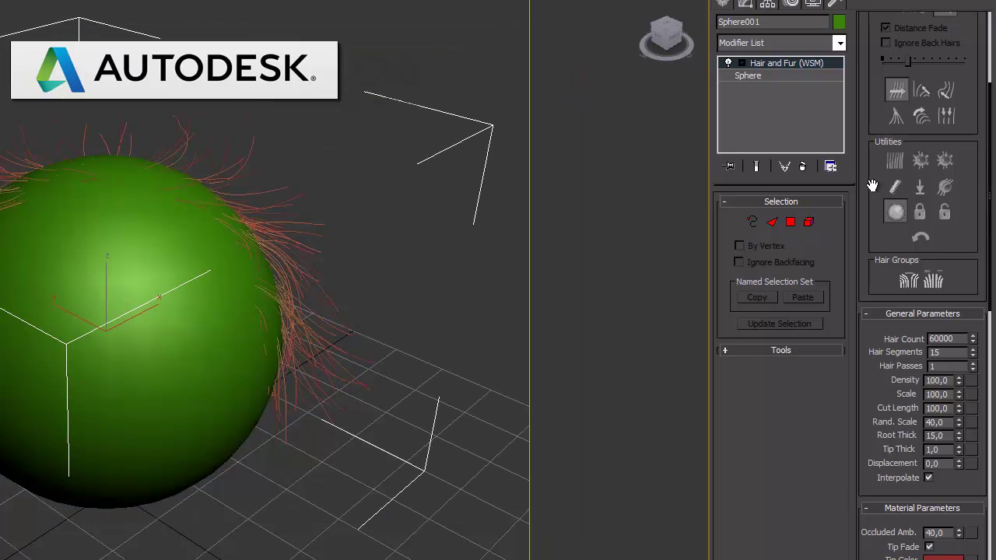
pyautogui.moveTo(859, 292); pyautogui.dragTo(856, 442)
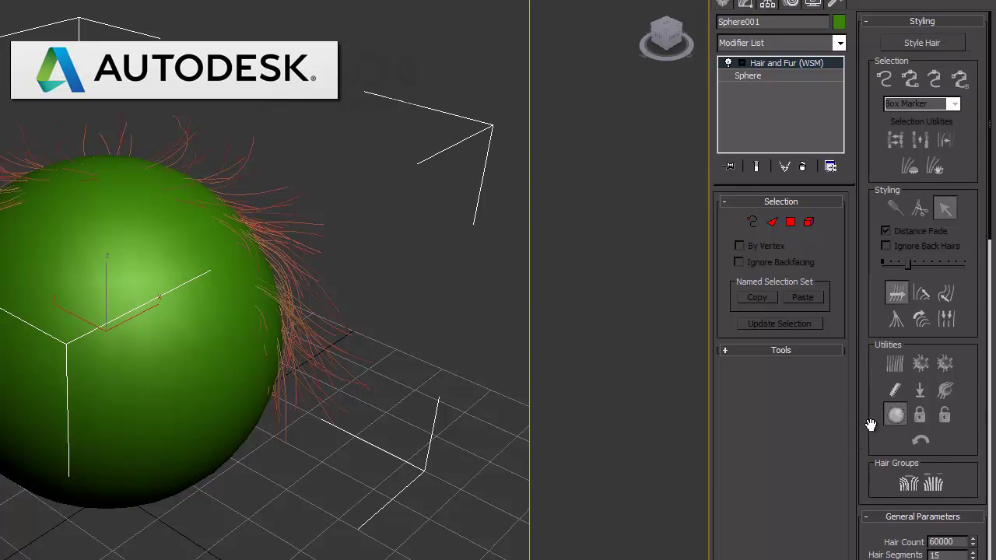
pyautogui.click(919, 47)
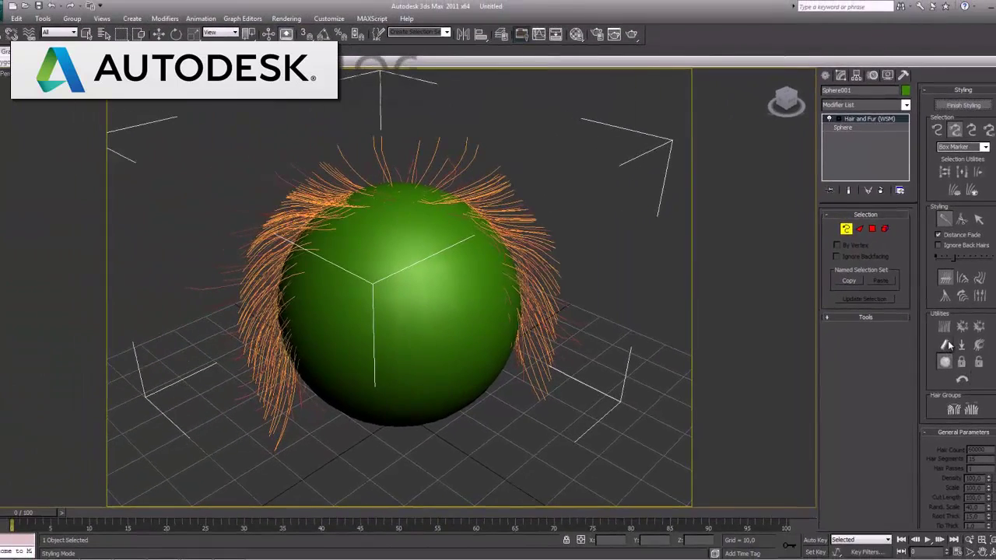
pyautogui.click(946, 346)
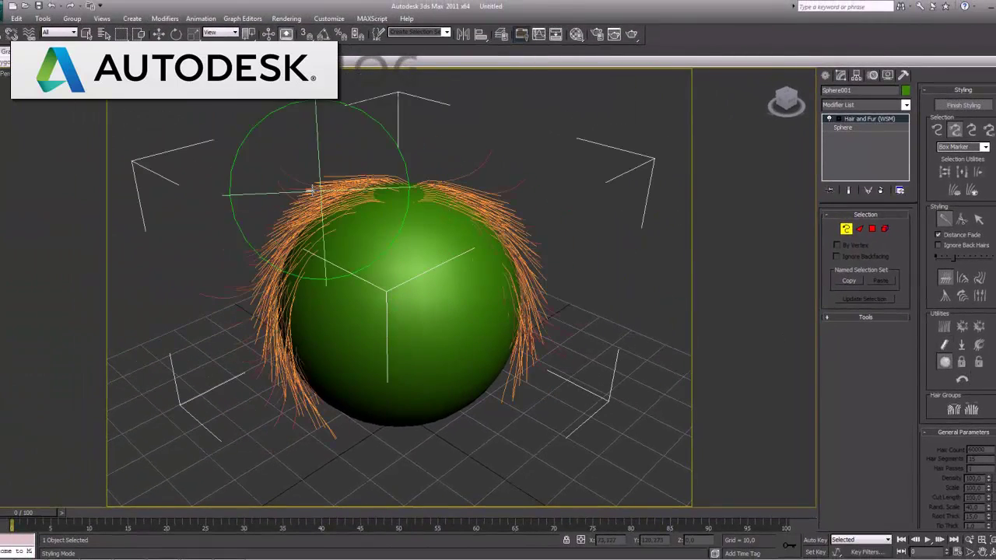
# Comb the hair down over the sphere's left, top and right sides, then render.
pyautogui.moveTo(262, 184)
pyautogui.mouseDown()
pyautogui.moveTo(271, 173)
pyautogui.moveTo(203, 247)
pyautogui.moveTo(205, 352)
pyautogui.mouseUp()
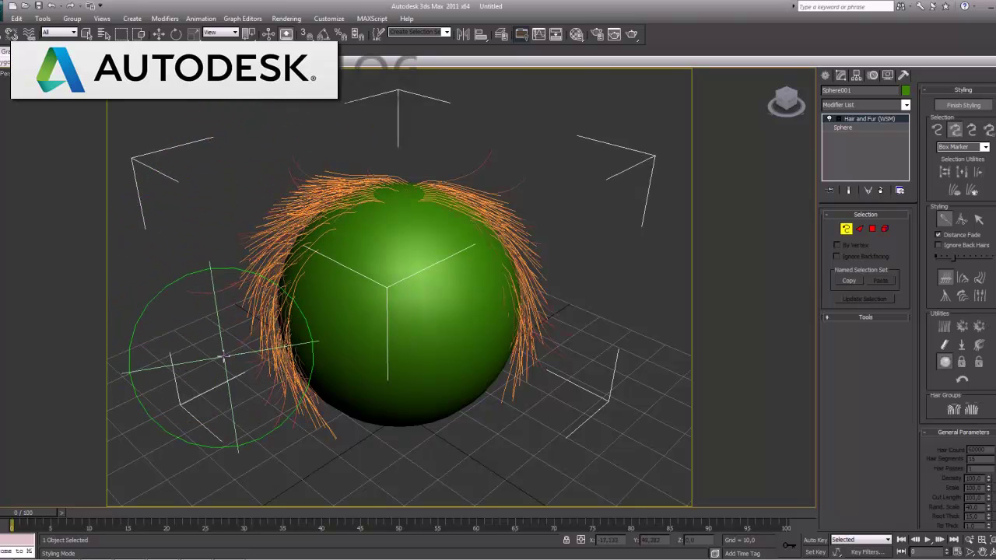
pyautogui.moveTo(237, 412); pyautogui.dragTo(223, 455)
pyautogui.moveTo(556, 366)
pyautogui.mouseDown()
pyautogui.moveTo(562, 374)
pyautogui.moveTo(551, 307)
pyautogui.mouseUp()
pyautogui.moveTo(553, 229)
pyautogui.mouseDown()
pyautogui.moveTo(478, 167)
pyautogui.moveTo(544, 148)
pyautogui.mouseUp()
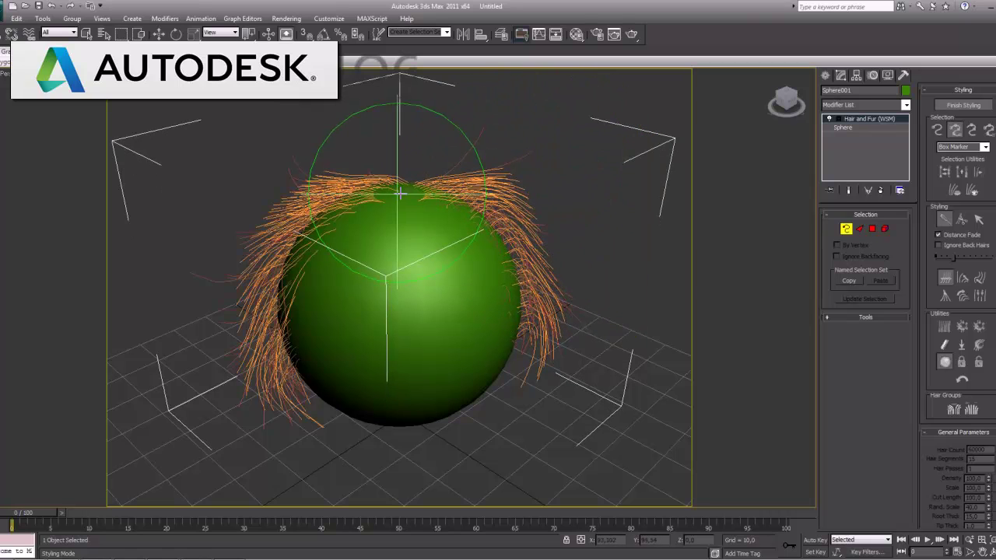
pyautogui.moveTo(406, 182); pyautogui.dragTo(366, 156)
pyautogui.moveTo(289, 145)
pyautogui.mouseDown()
pyautogui.moveTo(323, 165)
pyautogui.moveTo(295, 158)
pyautogui.mouseUp()
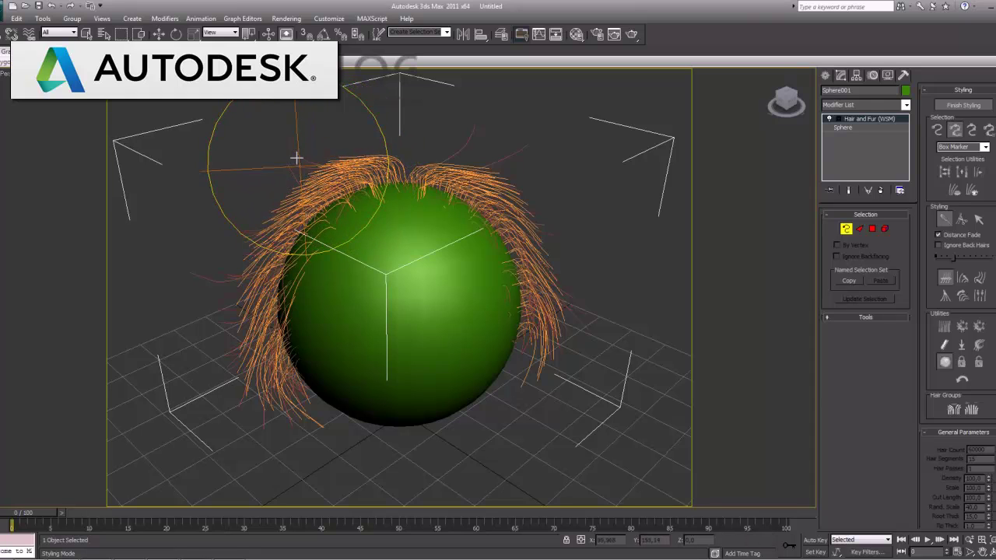
pyautogui.moveTo(471, 165)
pyautogui.mouseDown()
pyautogui.moveTo(521, 175)
pyautogui.moveTo(557, 217)
pyautogui.mouseUp()
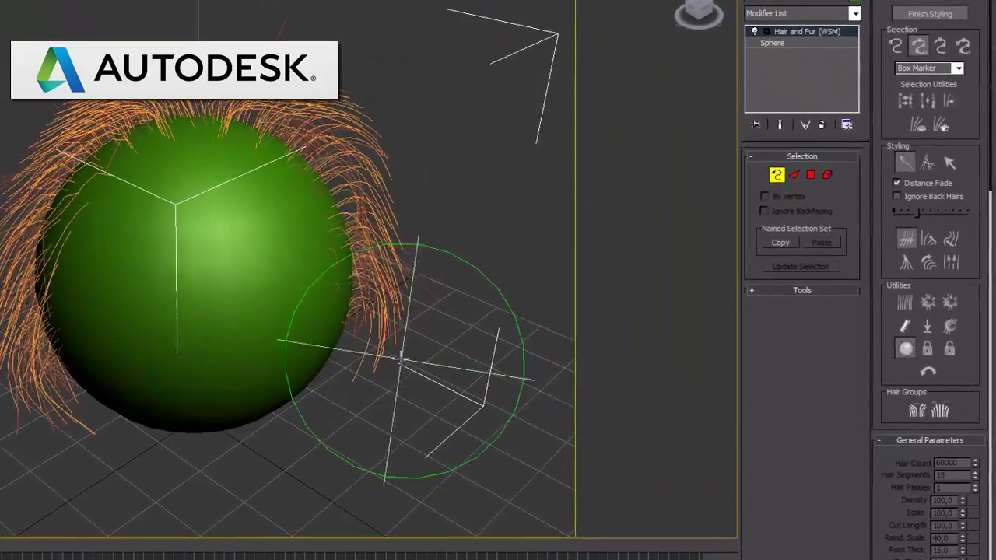
pyautogui.moveTo(411, 400)
pyautogui.mouseDown()
pyautogui.moveTo(482, 242)
pyautogui.moveTo(488, 203)
pyautogui.mouseUp()
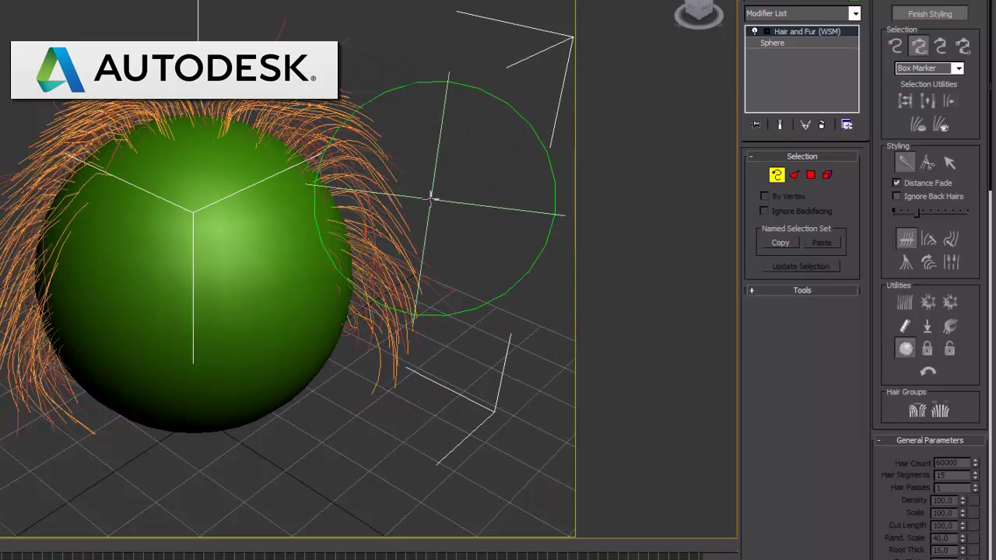
pyautogui.moveTo(417, 180); pyautogui.dragTo(433, 178)
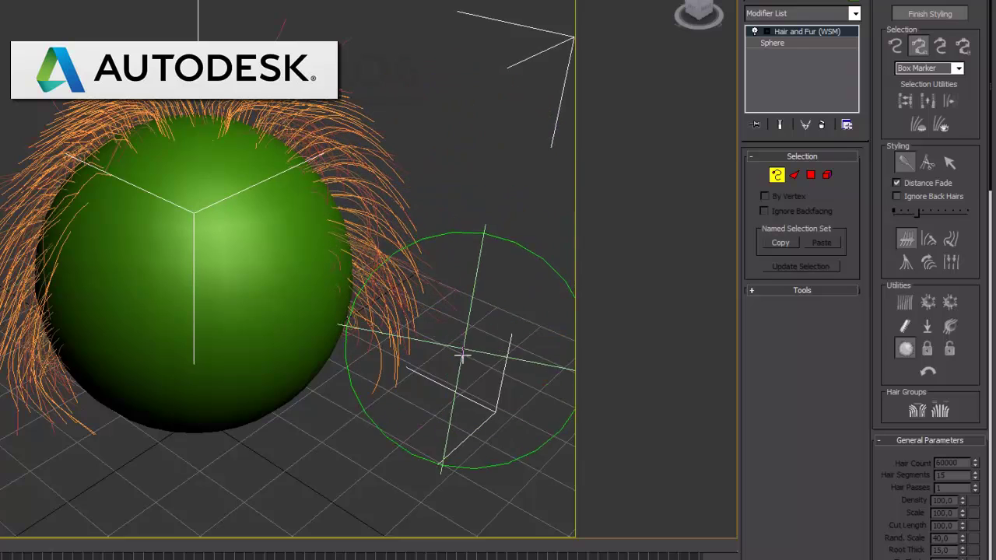
pyautogui.moveTo(460, 286)
pyautogui.mouseDown()
pyautogui.moveTo(467, 278)
pyautogui.moveTo(379, 399)
pyautogui.mouseUp()
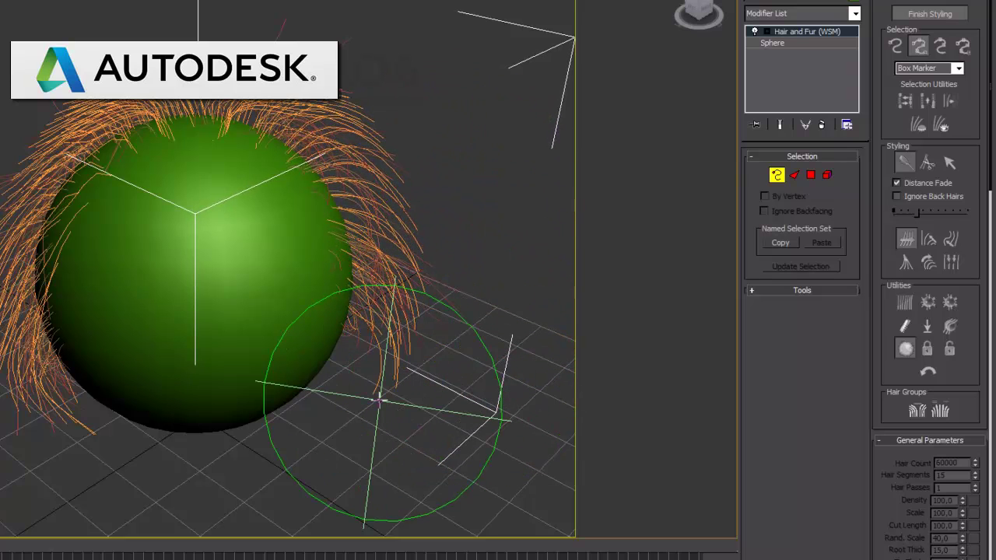
pyautogui.hotkey('shift', 'q')
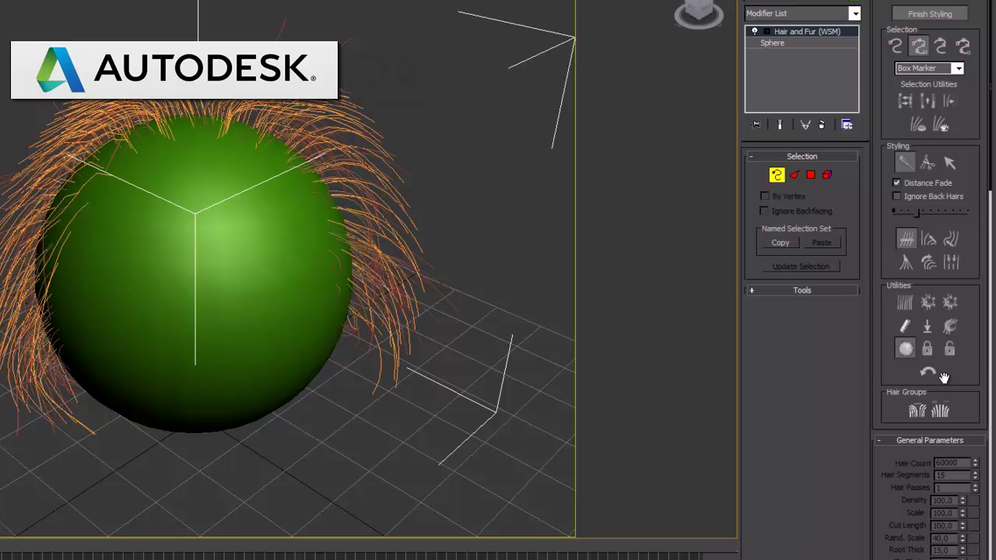
# Reset Rest and Regrow Hair so the fur sticks straight out, then render.
pyautogui.click(927, 303)
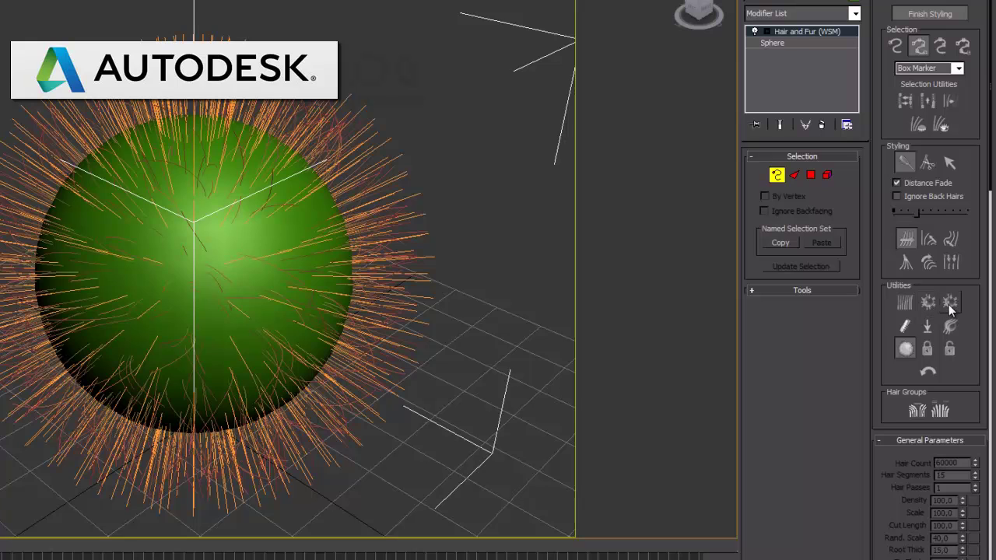
pyautogui.click(906, 304)
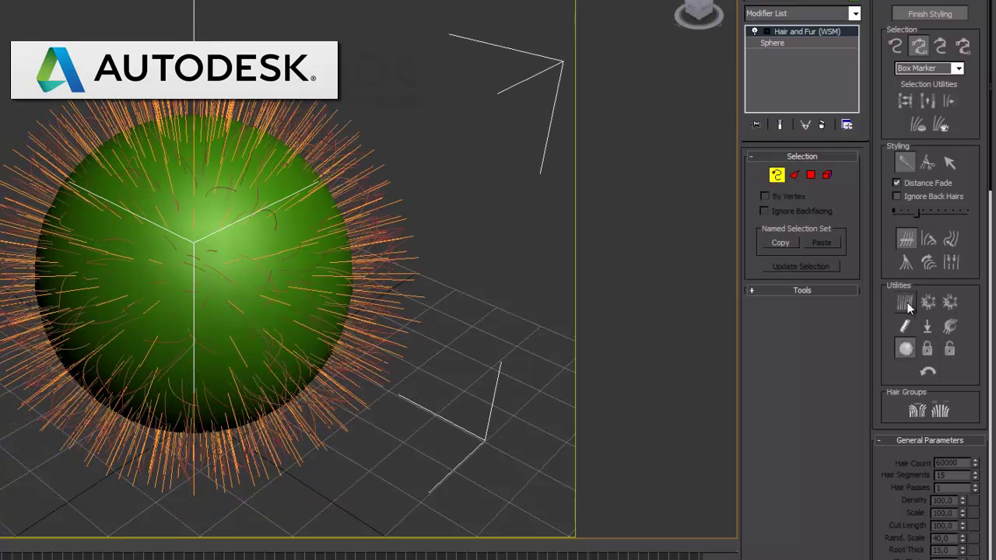
pyautogui.click(903, 331)
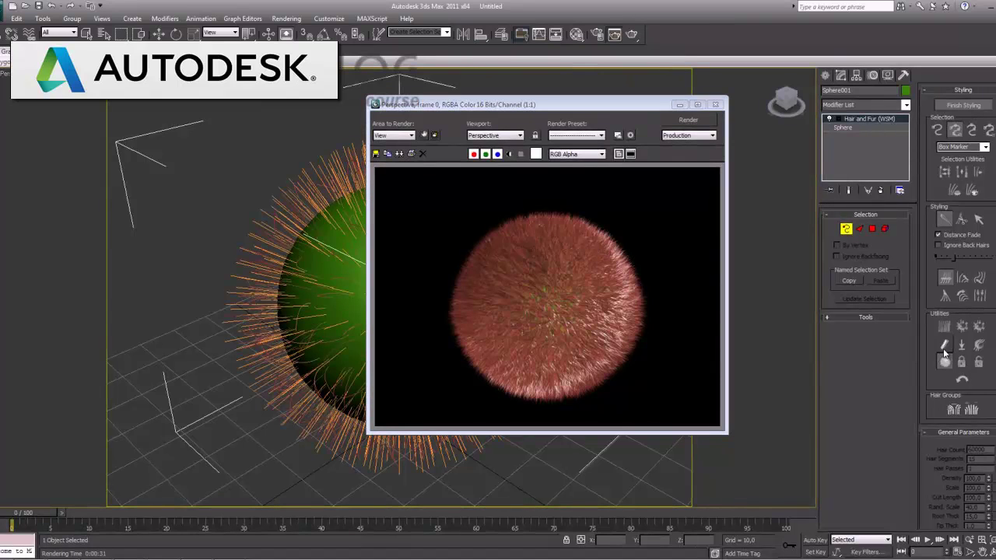
# Close the render, reselect the Hair Brush and brush the sphere's left edge.
pyautogui.click(715, 105)
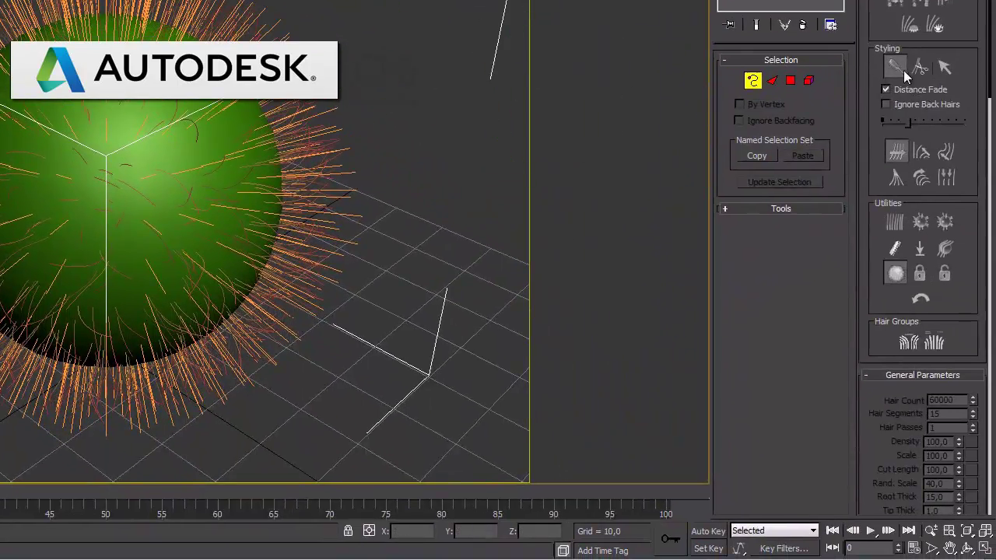
pyautogui.click(944, 67)
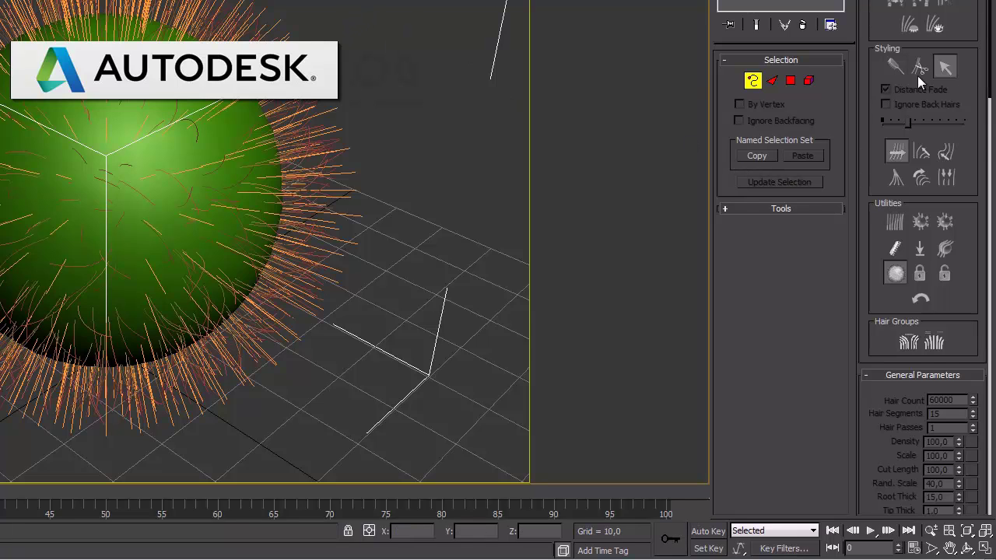
pyautogui.click(895, 67)
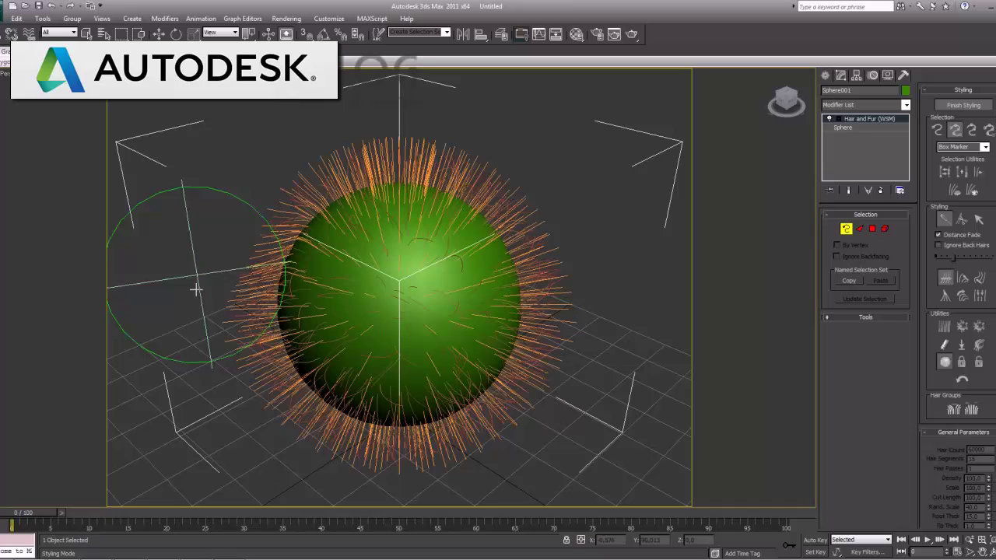
pyautogui.moveTo(211, 356); pyautogui.dragTo(212, 379)
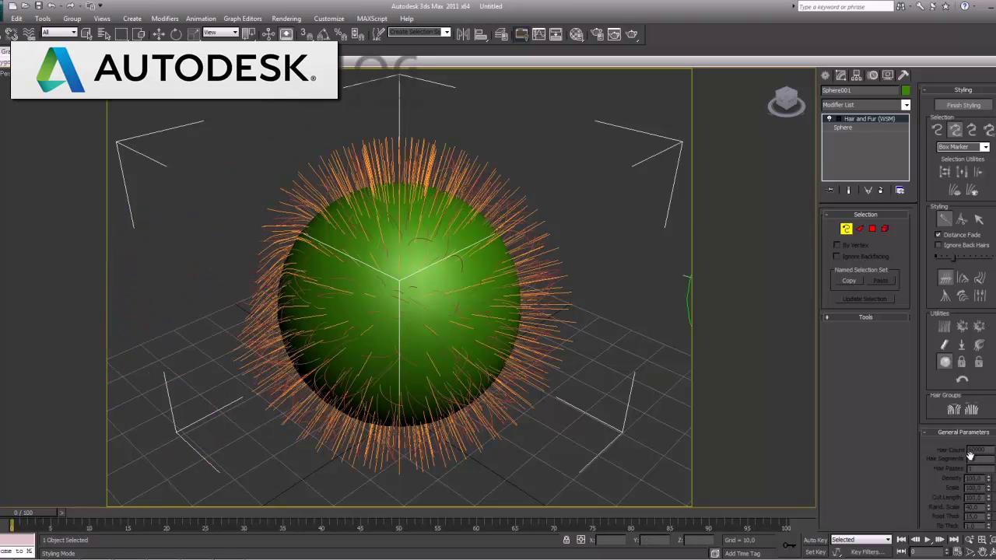
pyautogui.moveTo(943, 452); pyautogui.dragTo(941, 395)
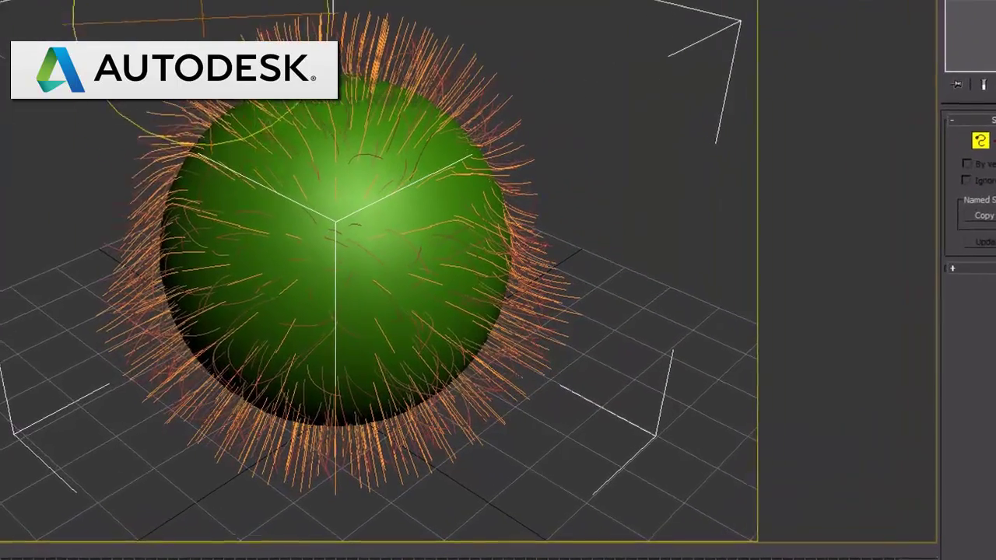
# Sweep the hair across the top, right side and front to flatten it.
pyautogui.moveTo(73, 155); pyautogui.dragTo(547, 139)
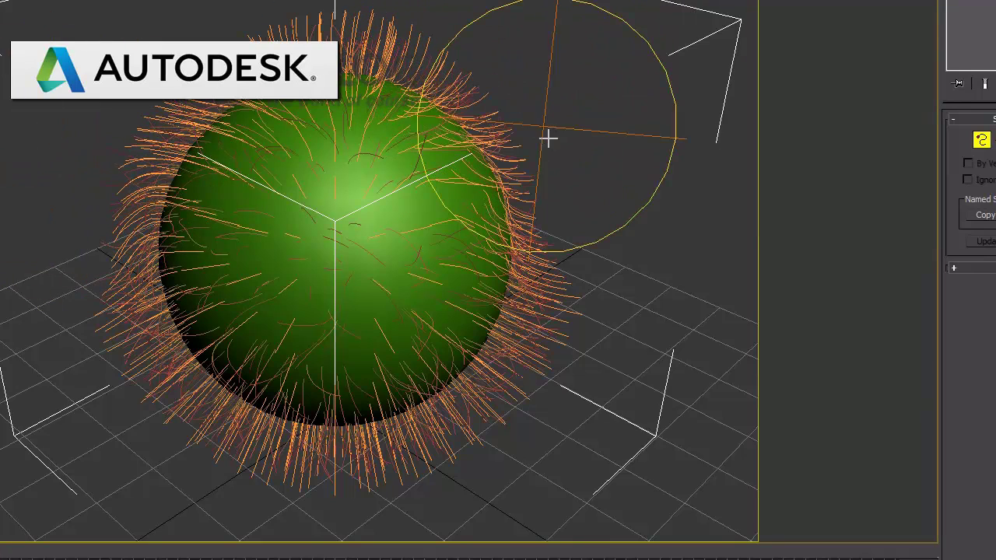
pyautogui.moveTo(382, 35); pyautogui.dragTo(410, 52)
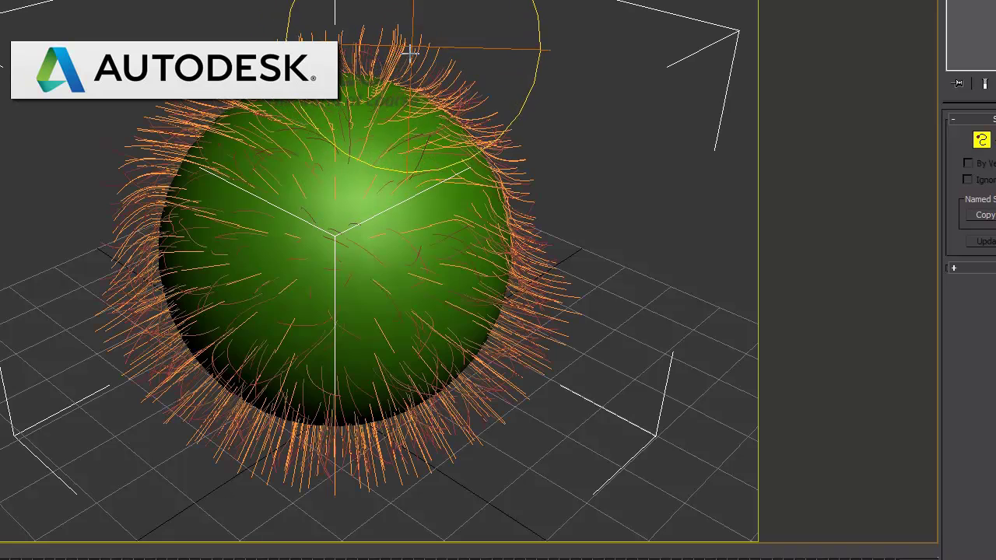
pyautogui.moveTo(410, 52)
pyautogui.mouseDown()
pyautogui.moveTo(169, 117)
pyautogui.moveTo(49, 250)
pyautogui.moveTo(189, 400)
pyautogui.mouseUp()
pyautogui.moveTo(573, 335); pyautogui.dragTo(598, 381)
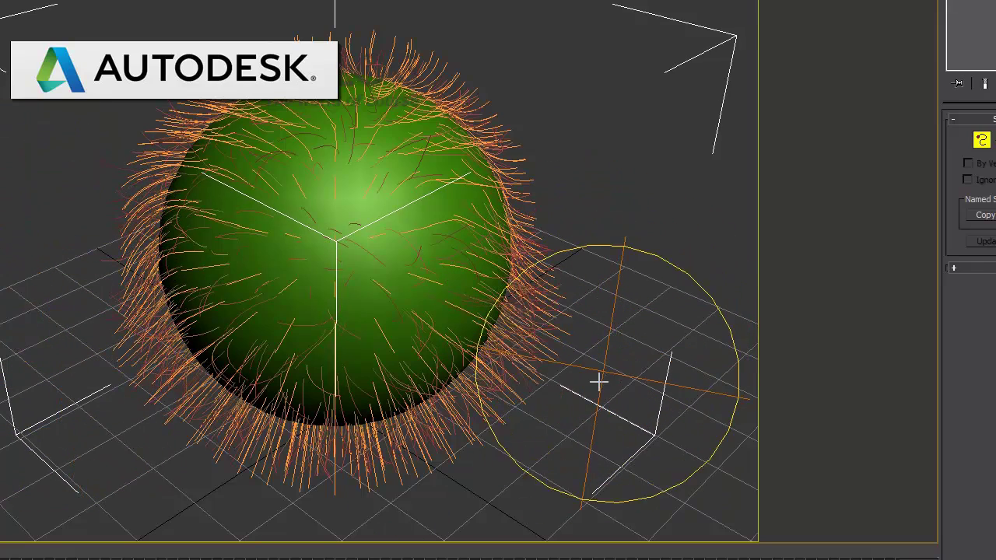
pyautogui.moveTo(597, 381); pyautogui.dragTo(622, 346)
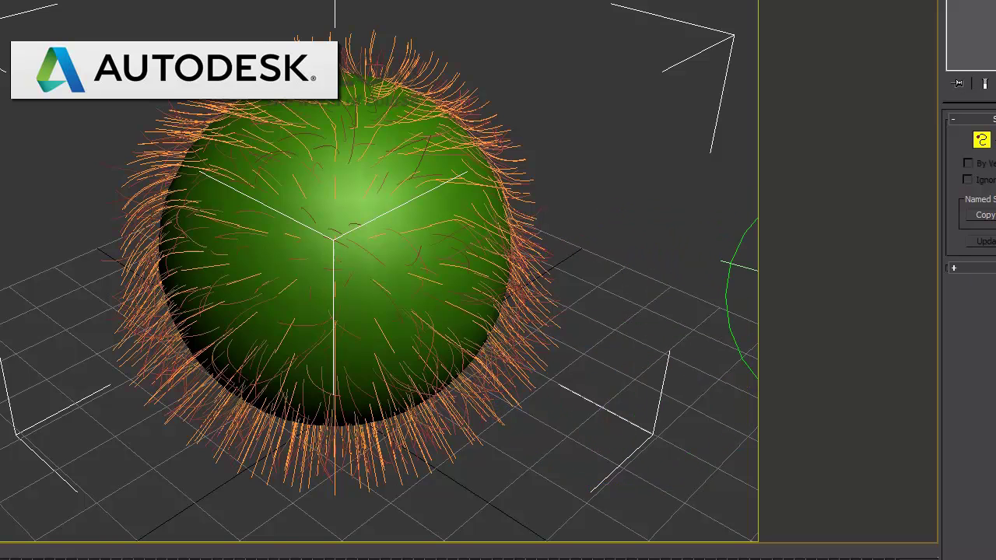
pyautogui.moveTo(301, 218)
pyautogui.mouseDown()
pyautogui.moveTo(335, 241)
pyautogui.moveTo(342, 294)
pyautogui.mouseUp()
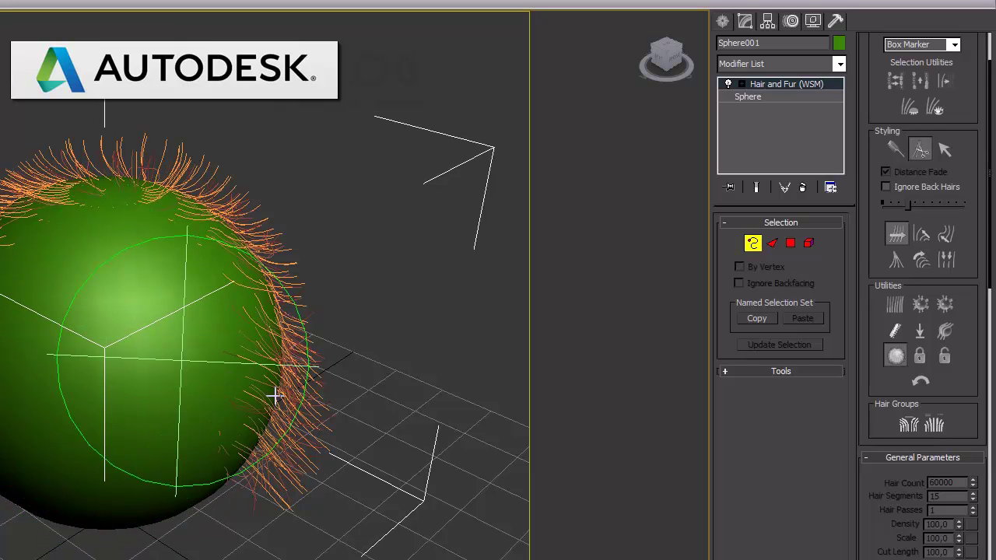
# Finish Styling and render the sphere with its swept hairstyle.
pyautogui.click(919, 151)
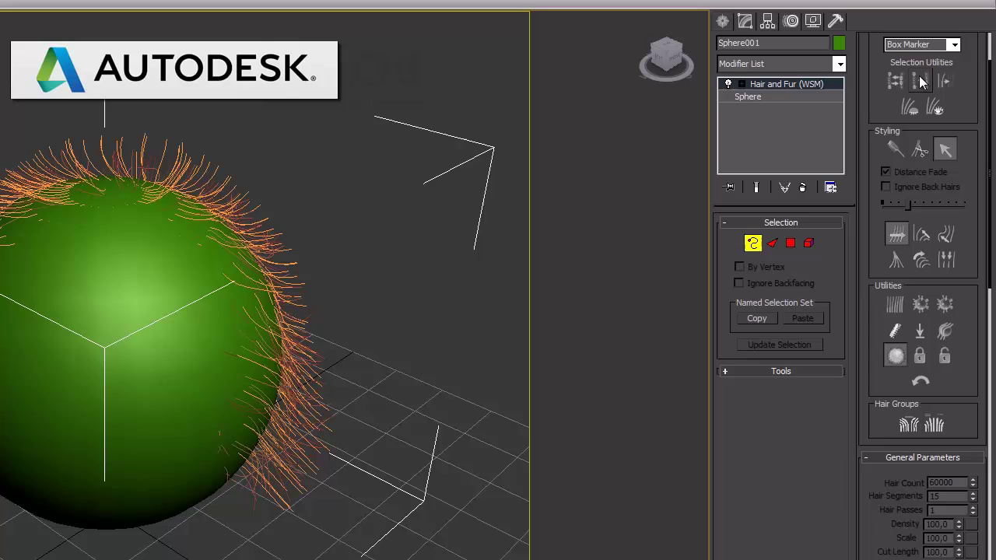
pyautogui.scroll(2, 872, 82)
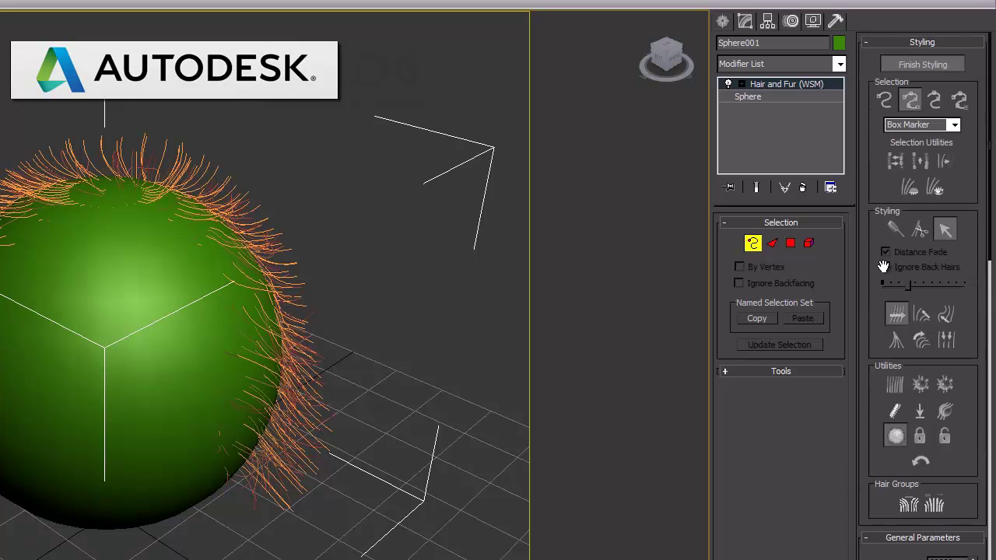
pyautogui.click(914, 65)
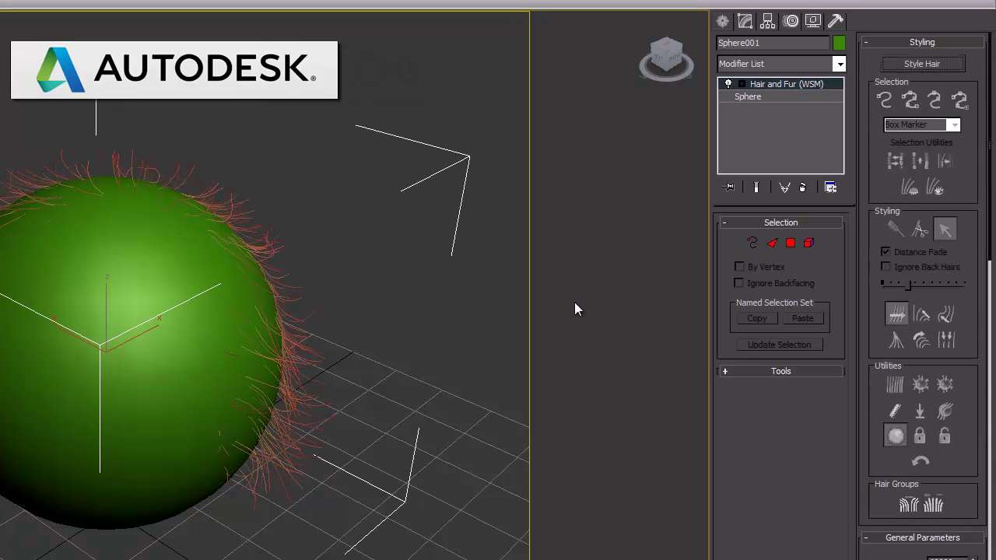
pyautogui.hotkey('shift', 'q')
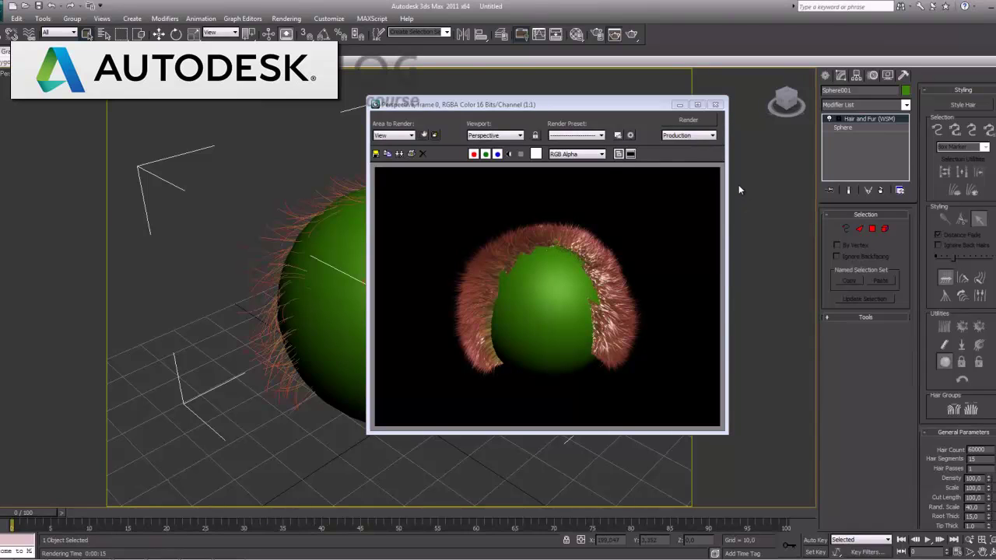
# Close the render and put the sphere's Hair and Fur back into Style Hair mode.
pyautogui.click(715, 104)
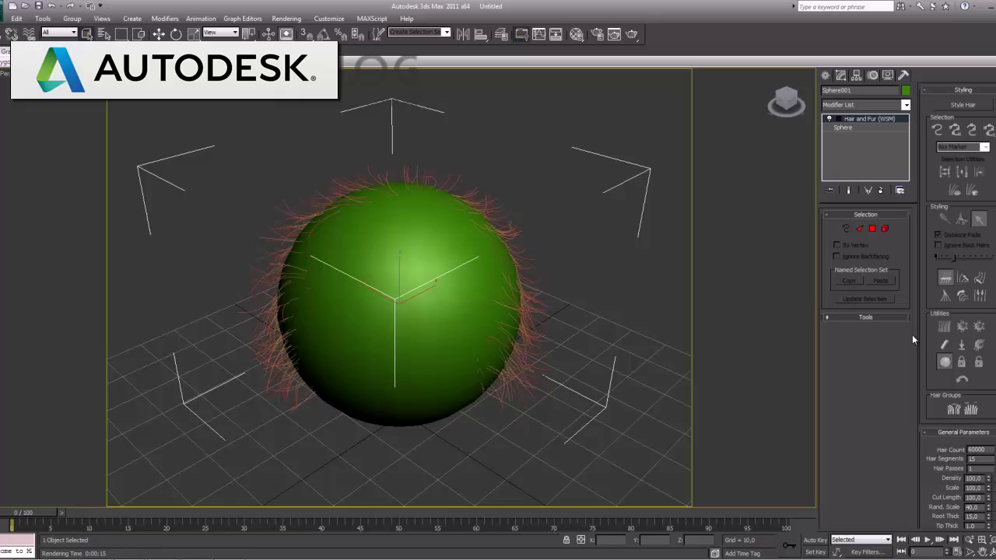
pyautogui.click(962, 104)
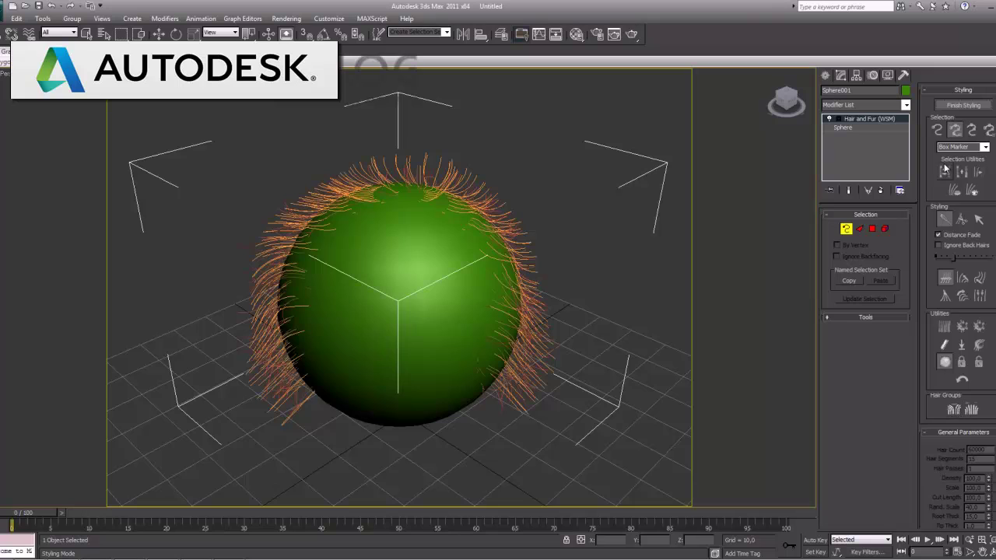
# Brush the hair flat against the sphere, finish styling, and render the Perspective view.
pyautogui.click(949, 350)
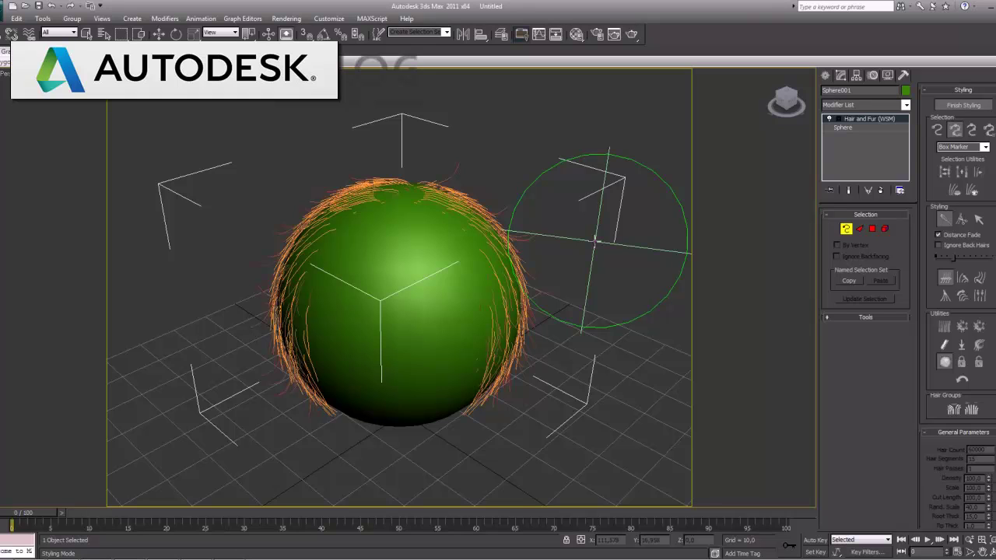
pyautogui.click(965, 109)
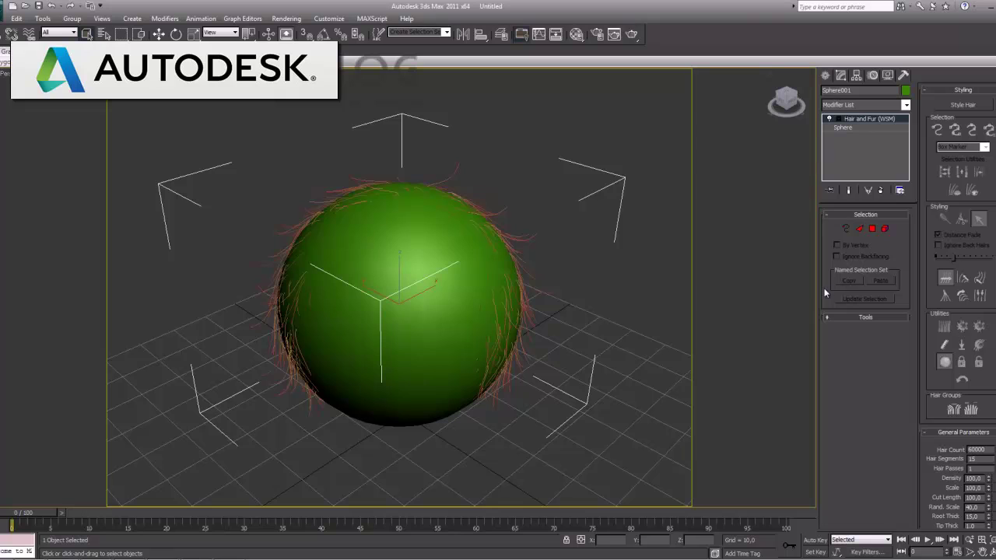
pyautogui.hotkey('shift', 'q')
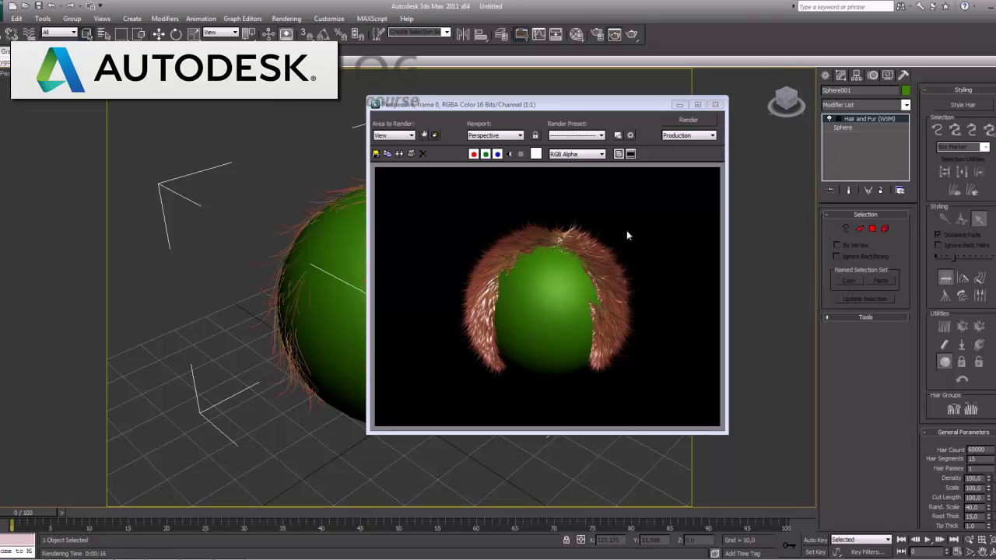
# Close the render and switch the hair selection to face mode with a wireframe overlay.
pyautogui.click(714, 104)
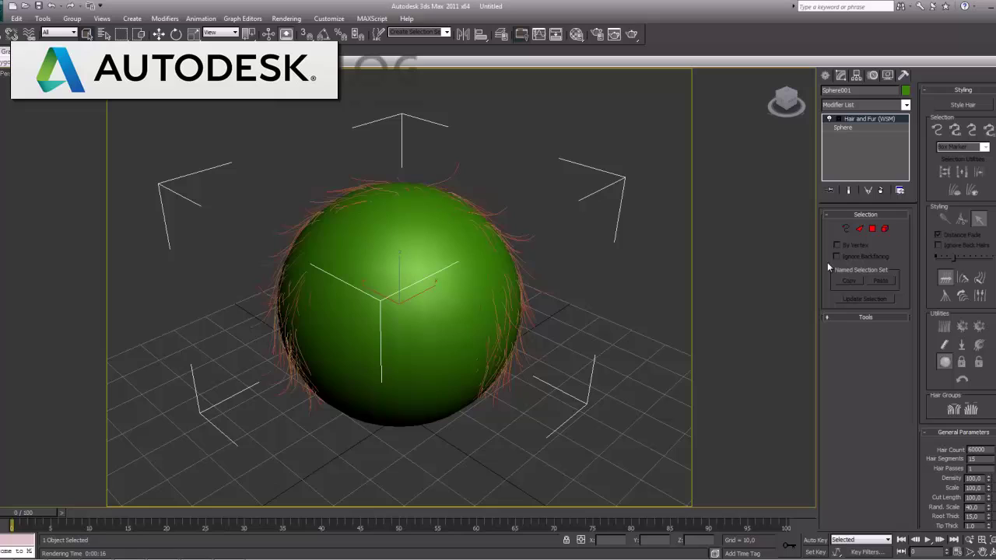
pyautogui.click(871, 232)
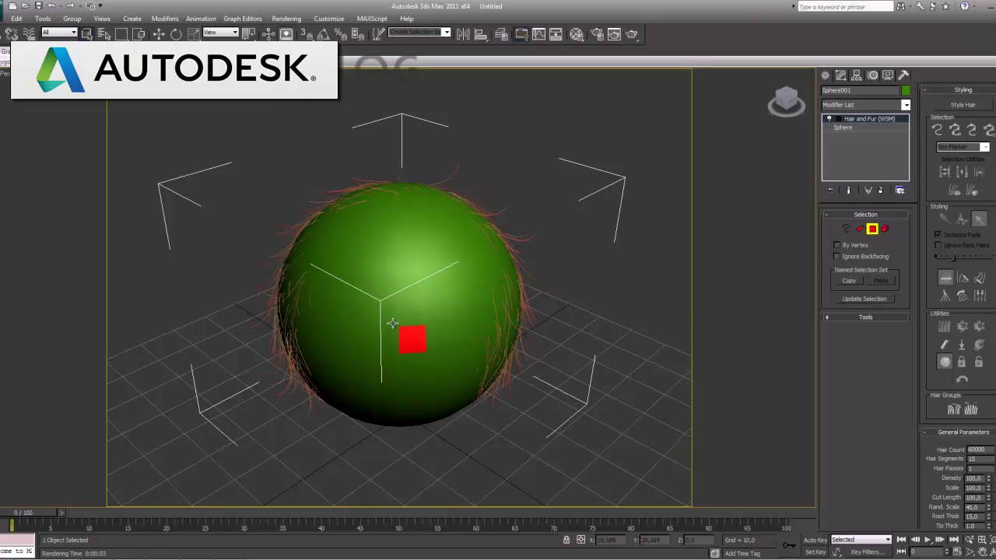
pyautogui.press('F4')
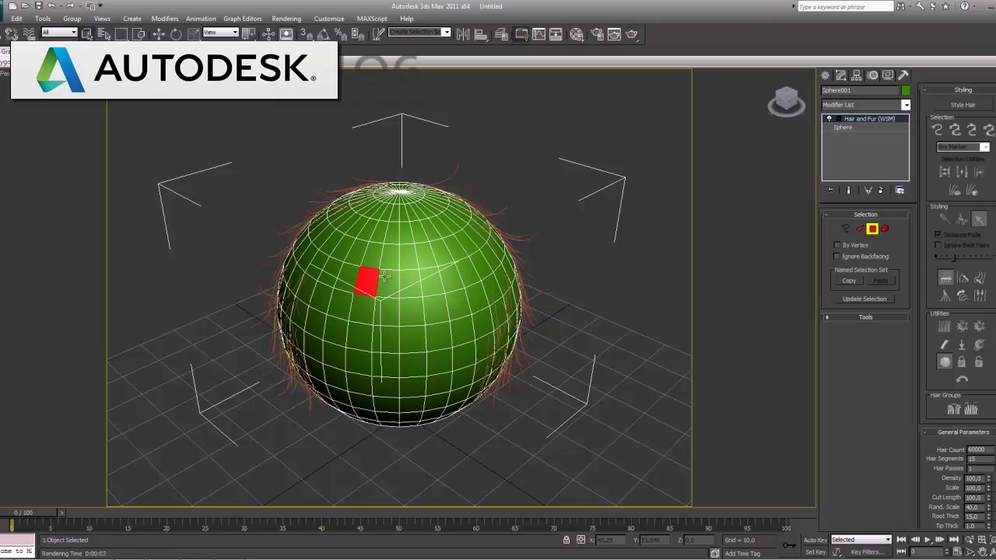
pyautogui.click(402, 211)
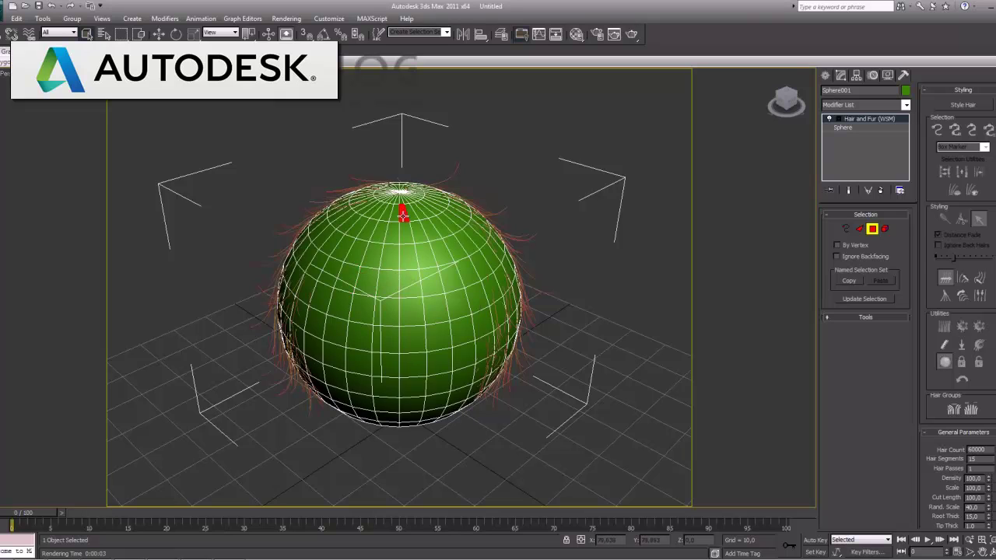
pyautogui.press('Delete')
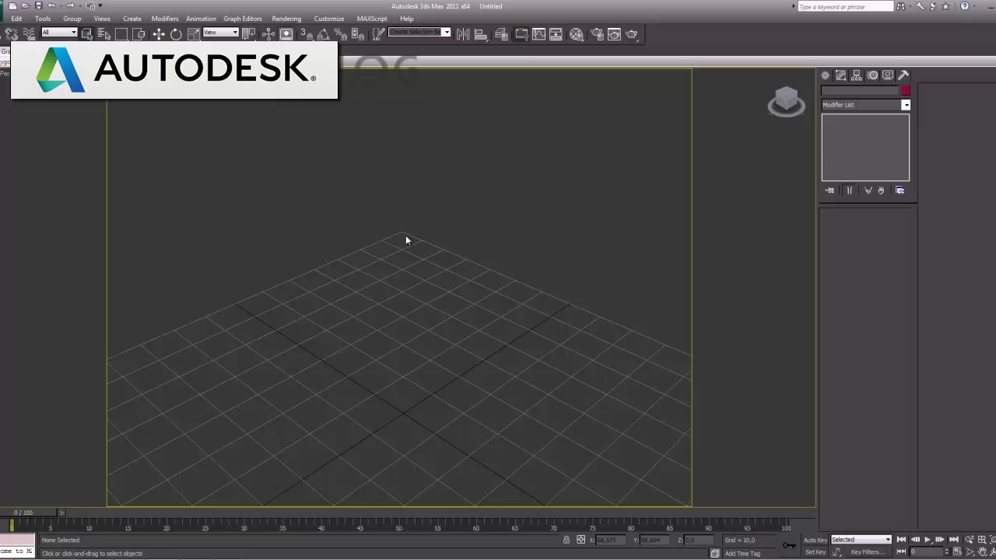
pyautogui.hotkey('ctrl', 'z')
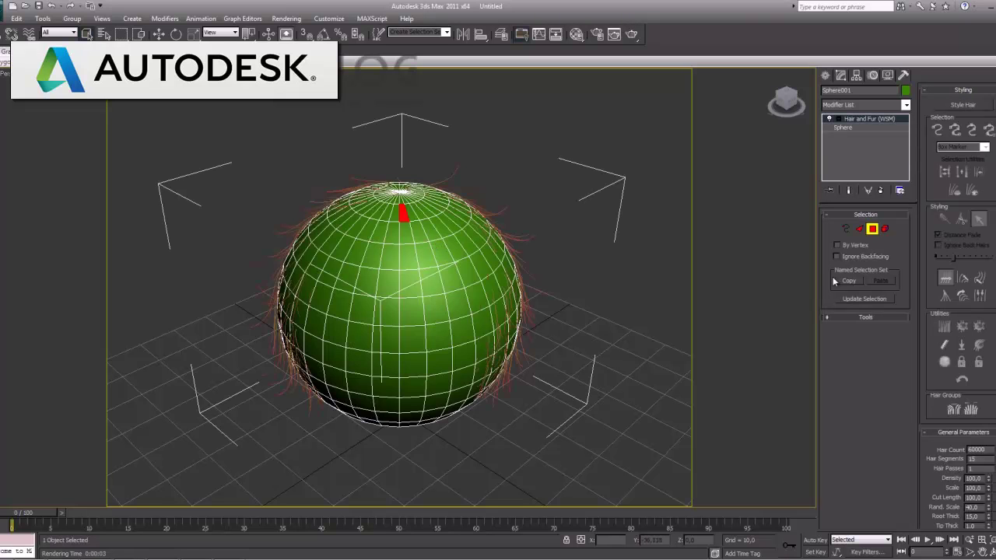
# Select the whole sphere as the hair growth area, update the selection, and resume styling.
pyautogui.click(402, 262)
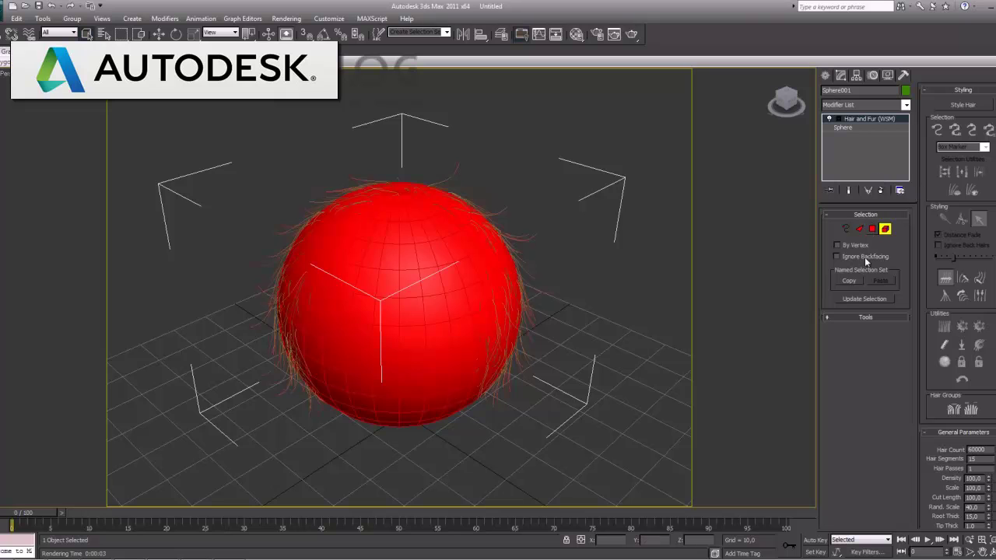
pyautogui.click(848, 280)
pyautogui.click(437, 225)
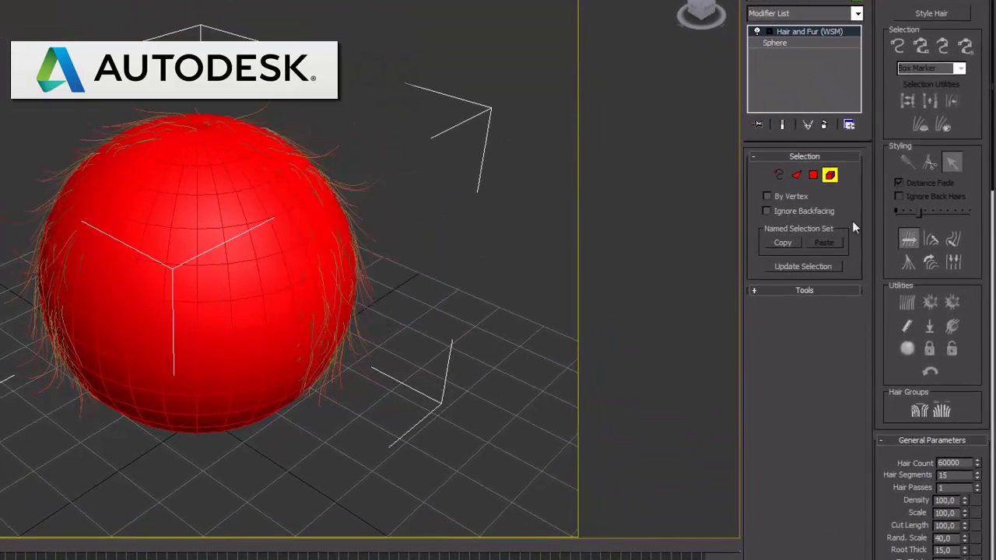
pyautogui.click(814, 266)
pyautogui.click(781, 176)
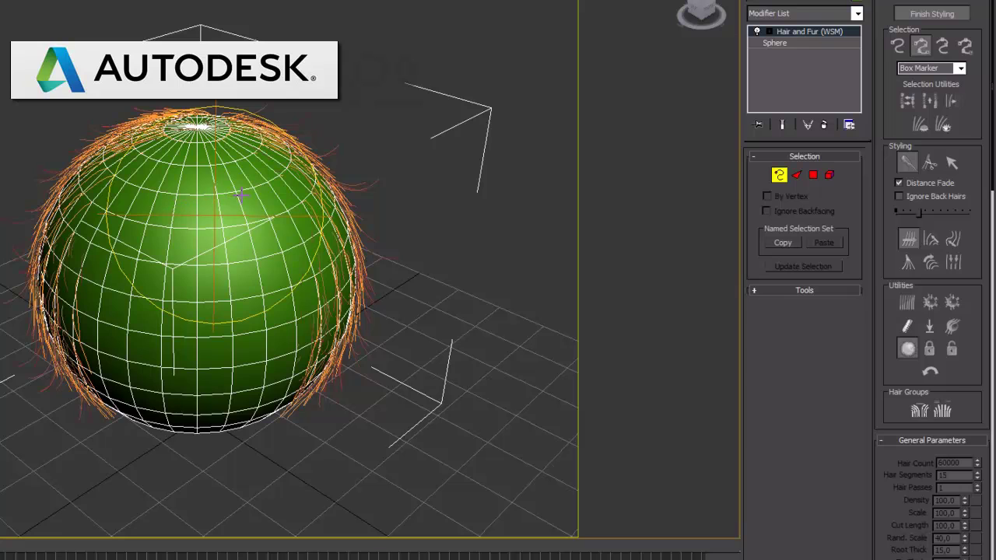
# Comb the guide hairs down the sphere's left side and over its top, then render a preview.
pyautogui.moveTo(190, 191)
pyautogui.mouseDown()
pyautogui.moveTo(73, 249)
pyautogui.moveTo(106, 335)
pyautogui.moveTo(23, 532)
pyautogui.moveTo(289, 421)
pyautogui.moveTo(268, 358)
pyautogui.moveTo(326, 389)
pyautogui.moveTo(289, 301)
pyautogui.moveTo(301, 295)
pyautogui.moveTo(300, 223)
pyautogui.moveTo(278, 205)
pyautogui.moveTo(288, 194)
pyautogui.moveTo(269, 183)
pyautogui.moveTo(274, 177)
pyautogui.moveTo(154, 155)
pyautogui.moveTo(85, 179)
pyautogui.moveTo(78, 202)
pyautogui.moveTo(101, 272)
pyautogui.moveTo(70, 389)
pyautogui.moveTo(256, 374)
pyautogui.moveTo(290, 325)
pyautogui.moveTo(312, 166)
pyautogui.moveTo(289, 133)
pyautogui.moveTo(233, 125)
pyautogui.moveTo(250, 141)
pyautogui.moveTo(179, 117)
pyautogui.moveTo(202, 136)
pyautogui.moveTo(190, 126)
pyautogui.moveTo(127, 142)
pyautogui.moveTo(133, 127)
pyautogui.moveTo(93, 156)
pyautogui.moveTo(296, 132)
pyautogui.moveTo(285, 148)
pyautogui.moveTo(322, 222)
pyautogui.moveTo(340, 235)
pyautogui.moveTo(358, 354)
pyautogui.moveTo(393, 466)
pyautogui.moveTo(420, 350)
pyautogui.moveTo(389, 175)
pyautogui.moveTo(354, 168)
pyautogui.moveTo(404, 109)
pyautogui.mouseUp()
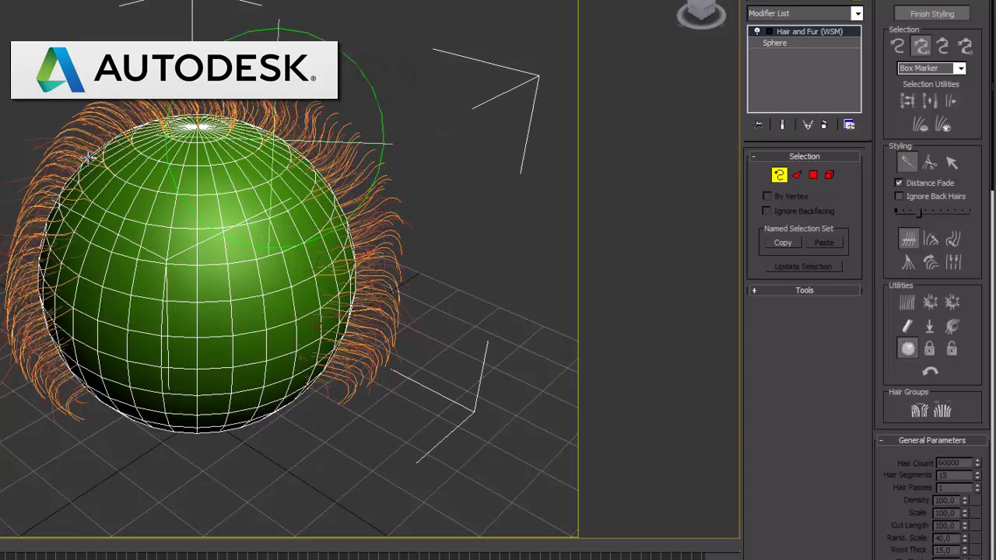
pyautogui.moveTo(44, 223)
pyautogui.mouseDown()
pyautogui.moveTo(35, 165)
pyautogui.moveTo(33, 233)
pyautogui.moveTo(78, 294)
pyautogui.moveTo(62, 358)
pyautogui.mouseUp()
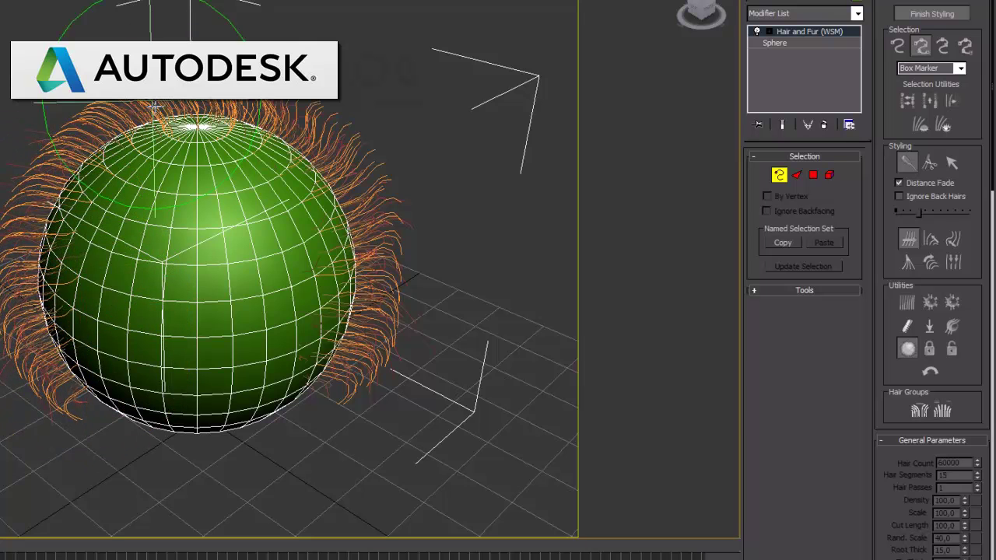
pyautogui.moveTo(212, 233)
pyautogui.mouseDown()
pyautogui.moveTo(177, 97)
pyautogui.moveTo(117, 113)
pyautogui.mouseUp()
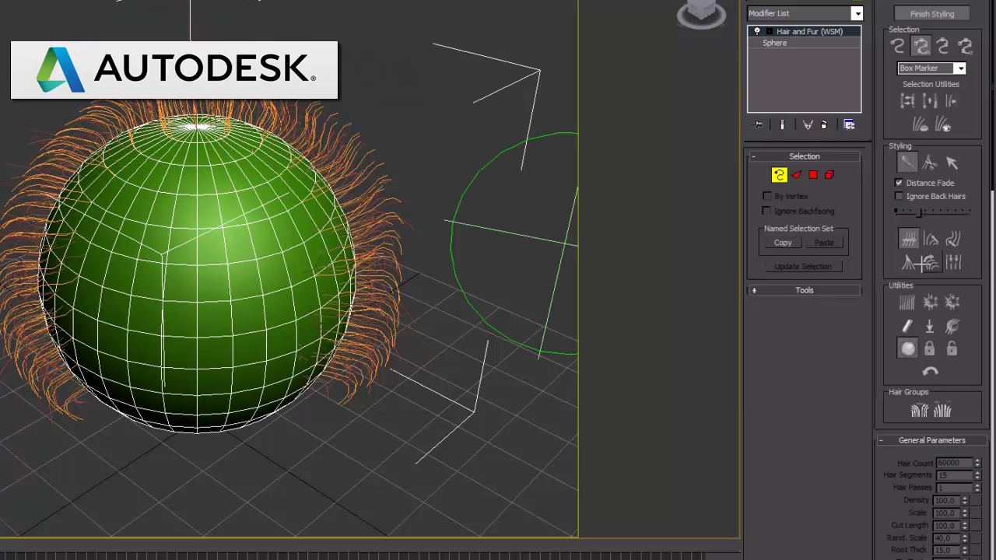
pyautogui.hotkey('shift', 'q')
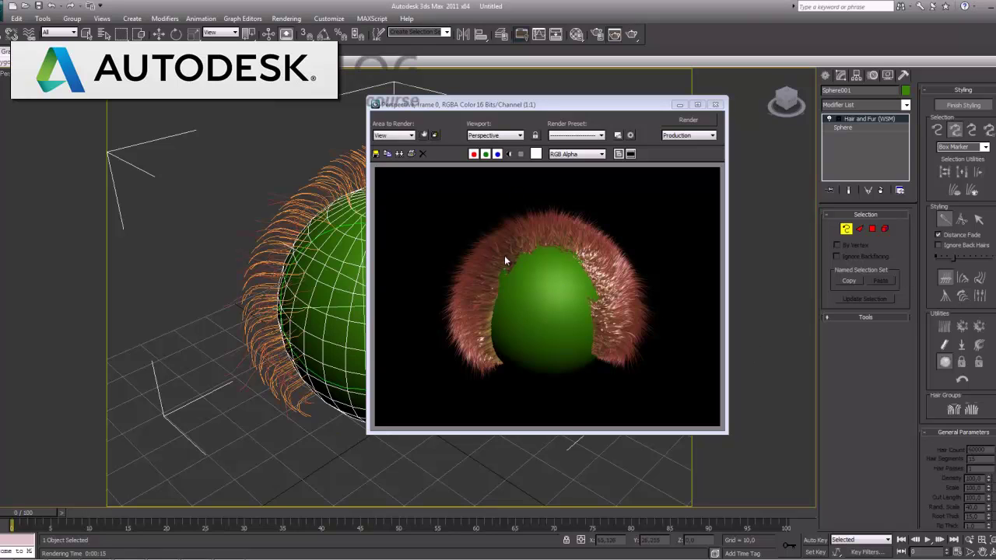
# Reset and straighten the hair guides so long strands point radially outward around the sphere.
pyautogui.click(716, 104)
pyautogui.click(845, 229)
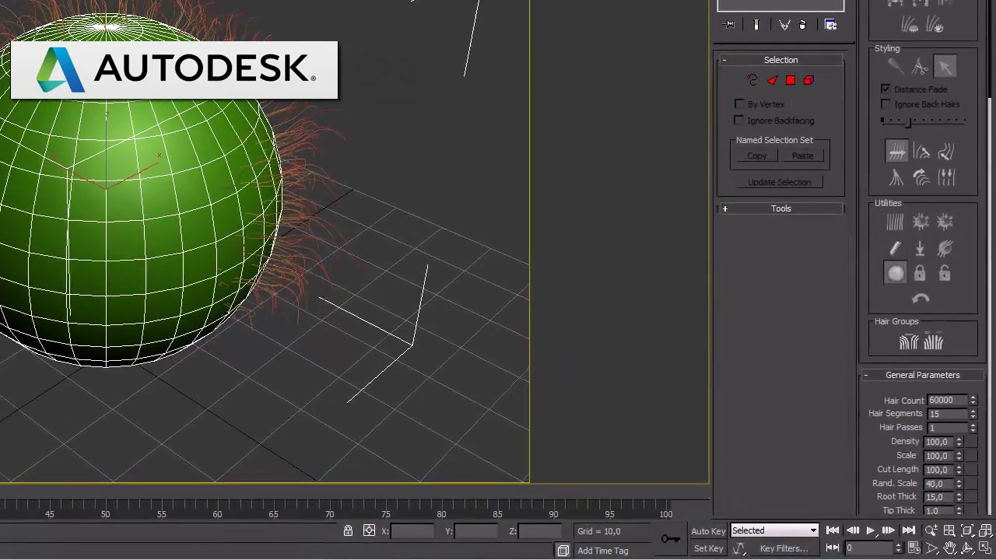
pyautogui.click(945, 223)
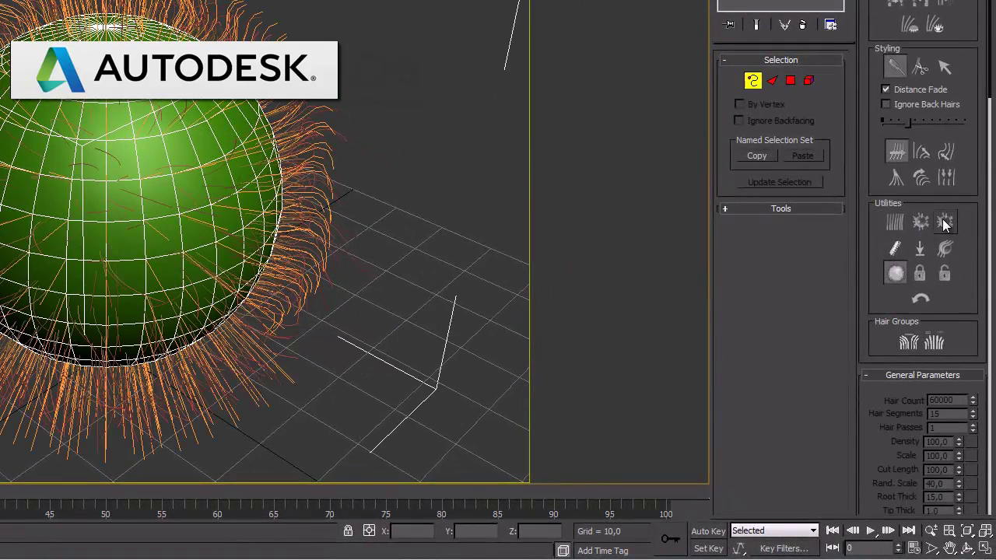
pyautogui.click(921, 227)
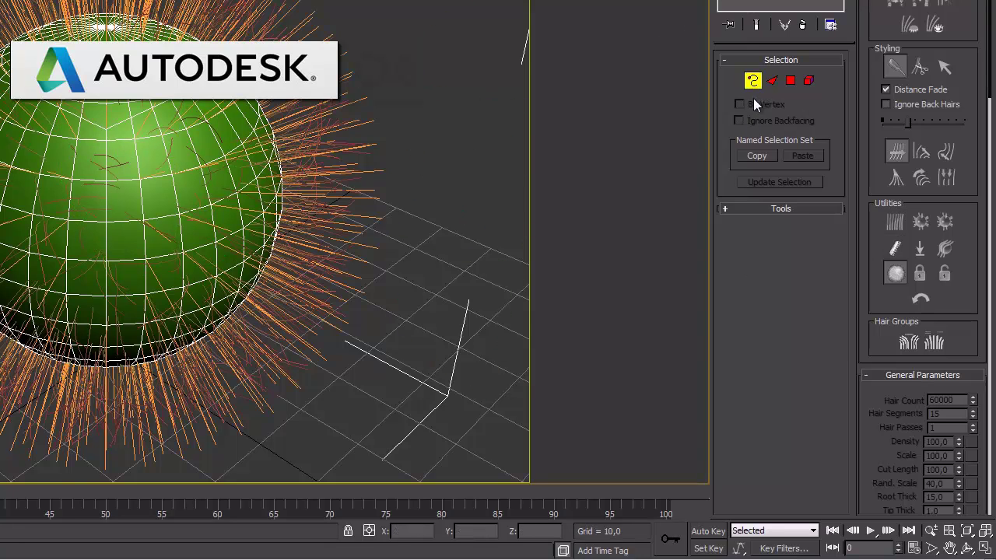
pyautogui.click(944, 67)
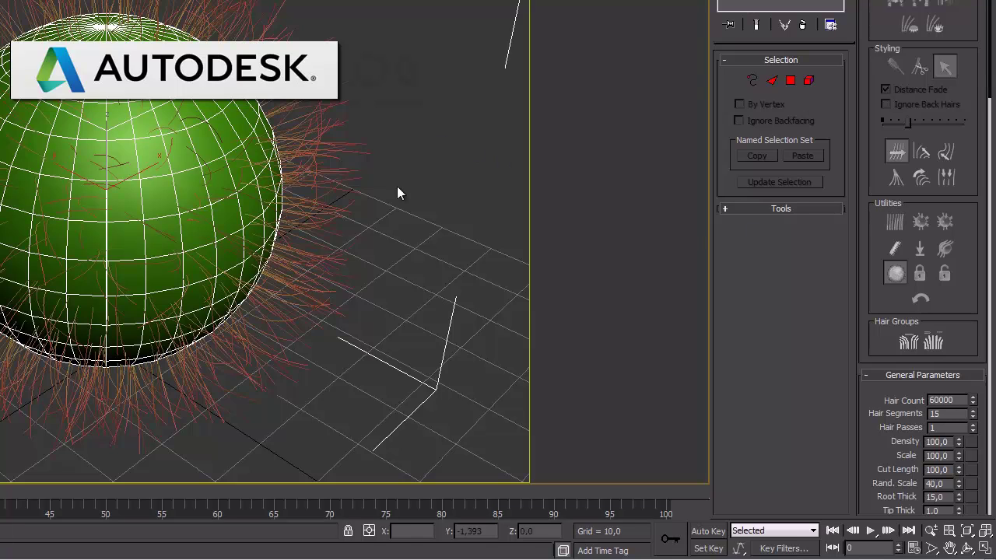
pyautogui.click(951, 548)
pyautogui.moveTo(204, 318); pyautogui.dragTo(204, 302)
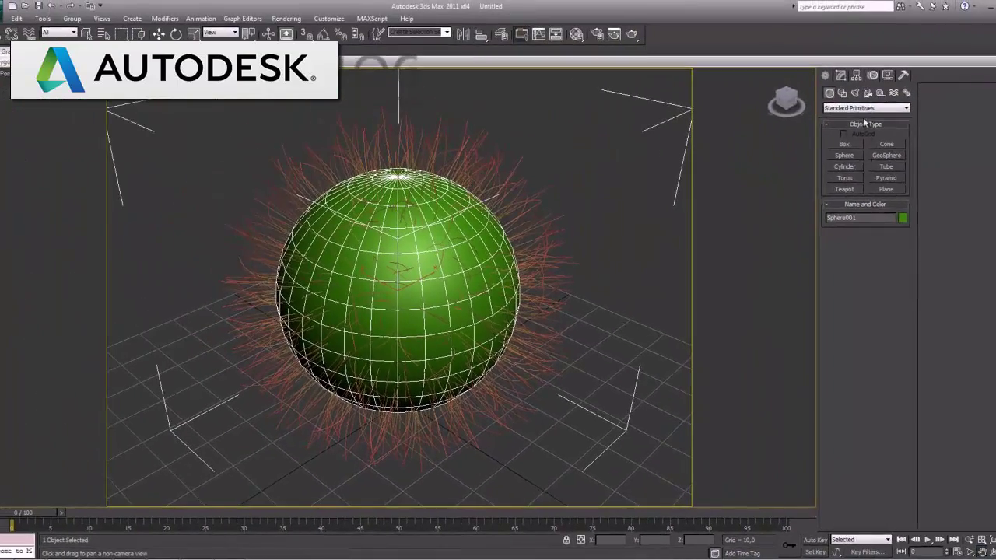
# Create a VRayPlane on the ground grid from the VRay object category.
pyautogui.click(865, 109)
pyautogui.click(873, 199)
pyautogui.click(844, 155)
pyautogui.click(668, 418)
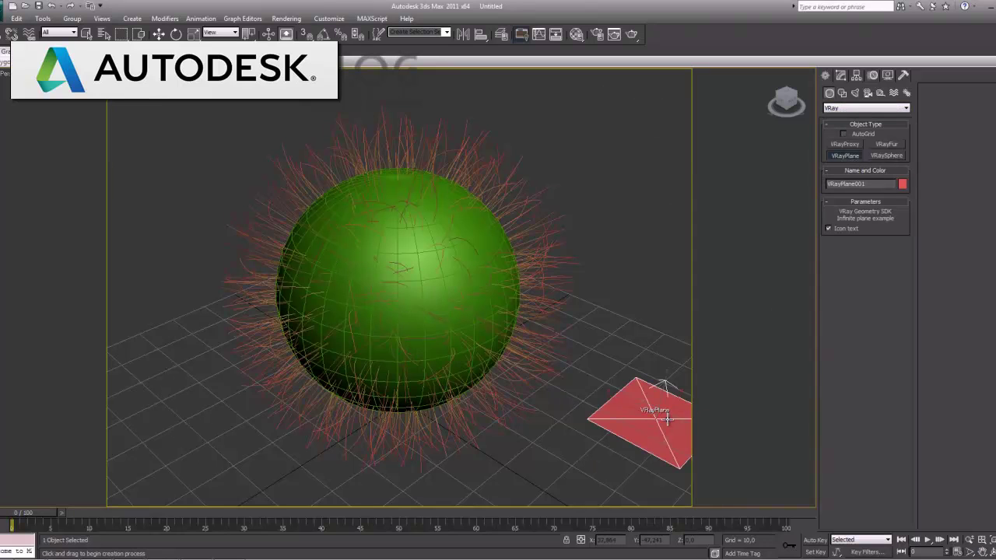
pyautogui.rightClick(667, 419)
# Raise the hairy sphere higher above the plane in the Front view.
pyautogui.hotkey('alt', 'w')
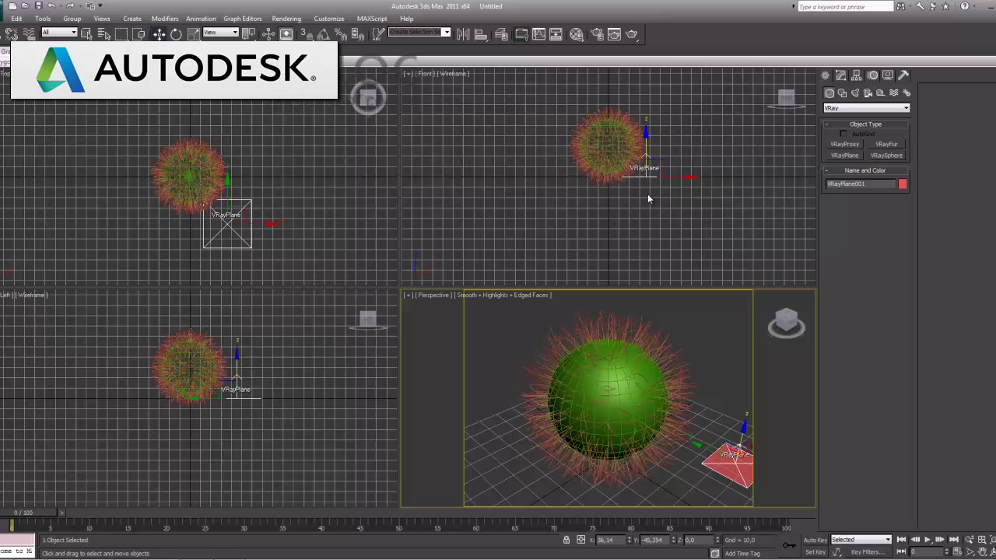
pyautogui.click(613, 134)
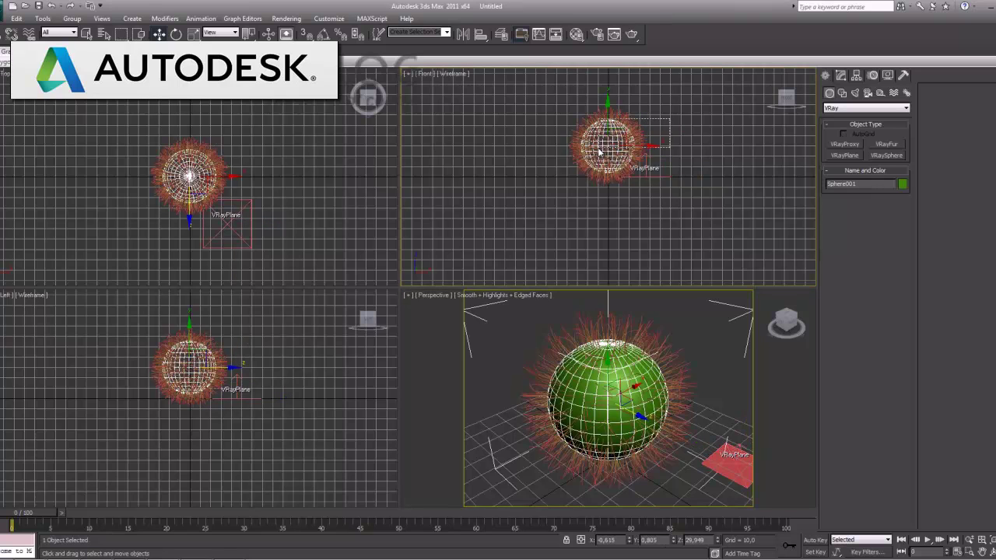
pyautogui.moveTo(609, 111); pyautogui.dragTo(609, 91)
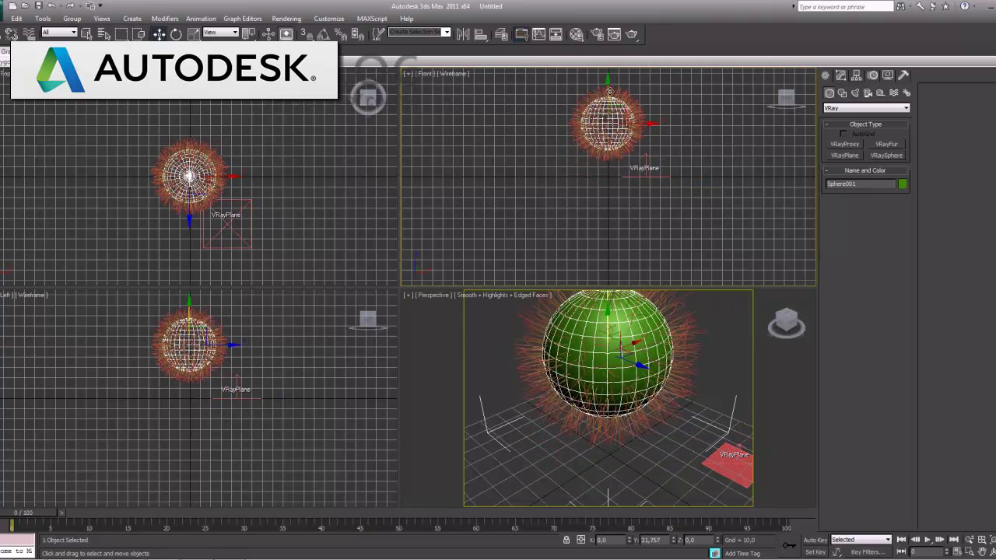
pyautogui.moveTo(682, 355)
pyautogui.keyDown('alt'); pyautogui.mouseDown(button='middle')
pyautogui.moveTo(672, 389)
pyautogui.moveTo(682, 363)
pyautogui.mouseUp(button='middle'); pyautogui.keyUp('alt')
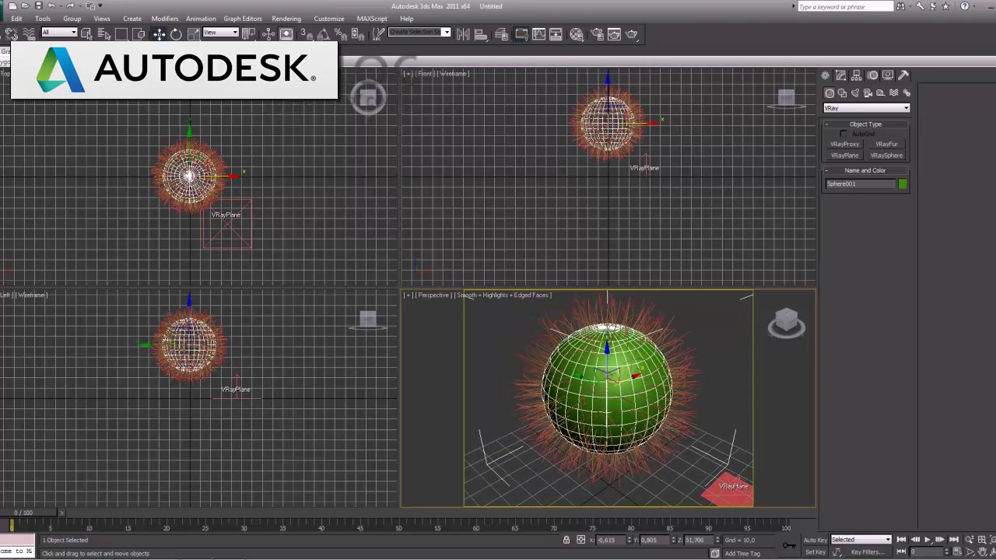
pyautogui.hotkey('alt', 'w')
pyautogui.moveTo(547, 280); pyautogui.dragTo(552, 288, button='middle')
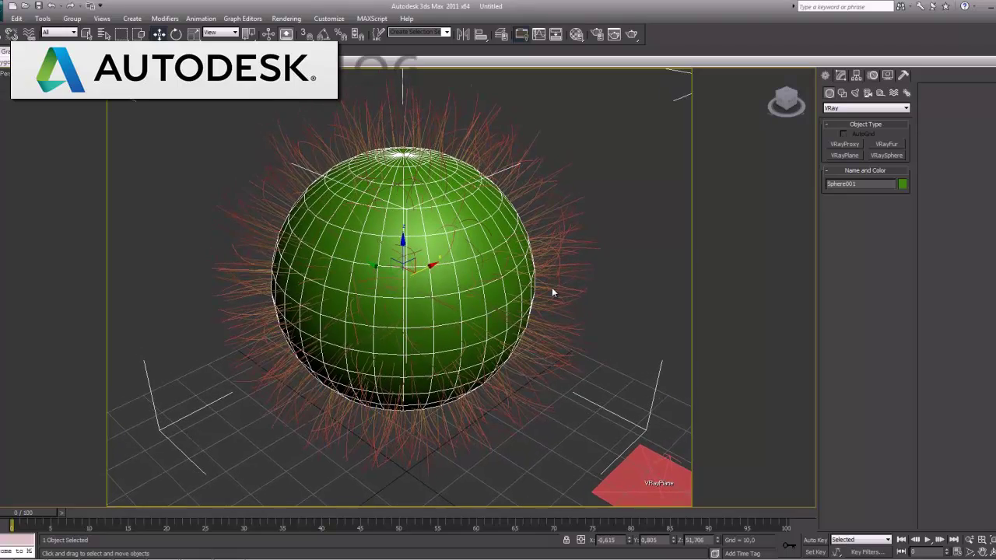